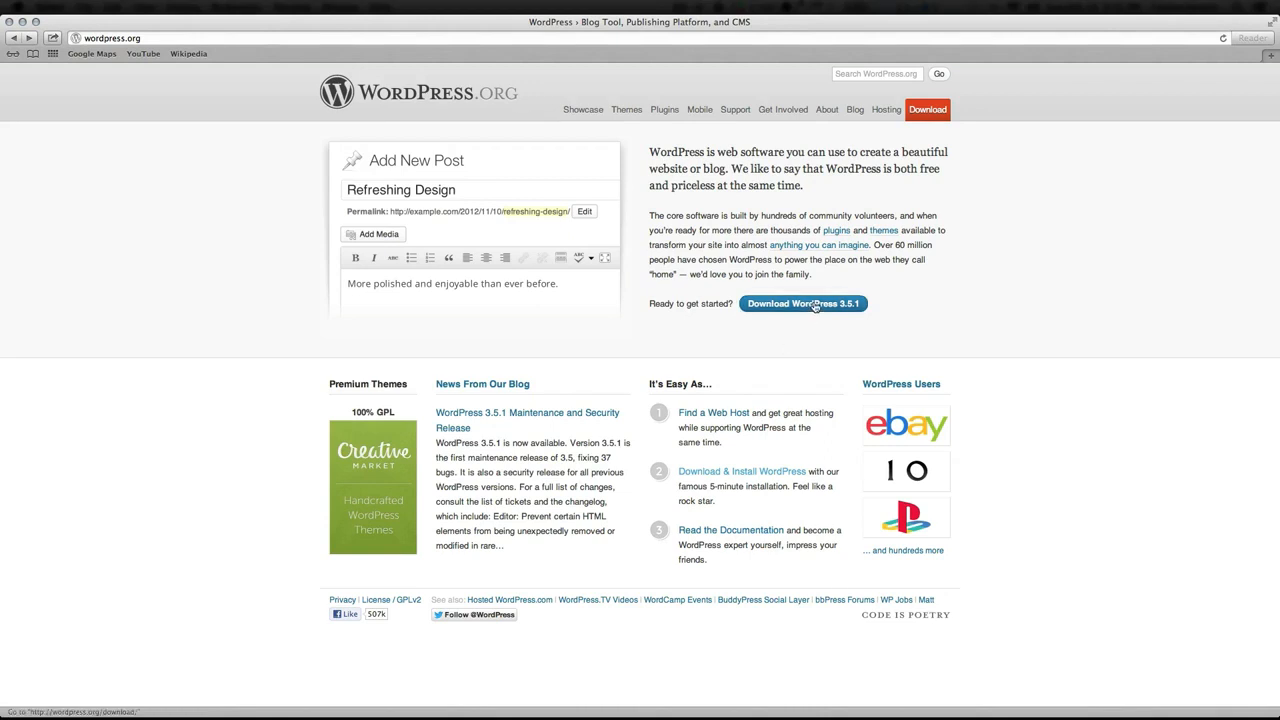
Download WordPress 3.5.1 in Safari and open the downloaded wordpress folder from Downloads
click(816, 304)
click(823, 190)
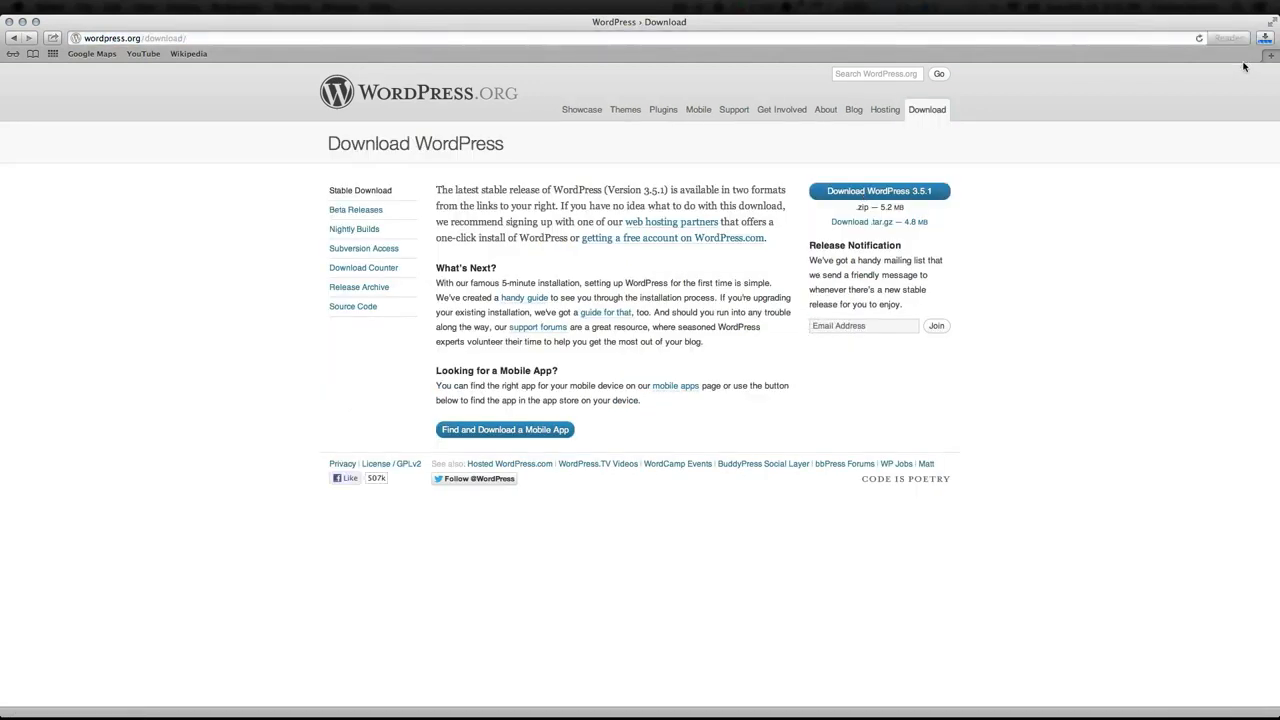
click(1264, 39)
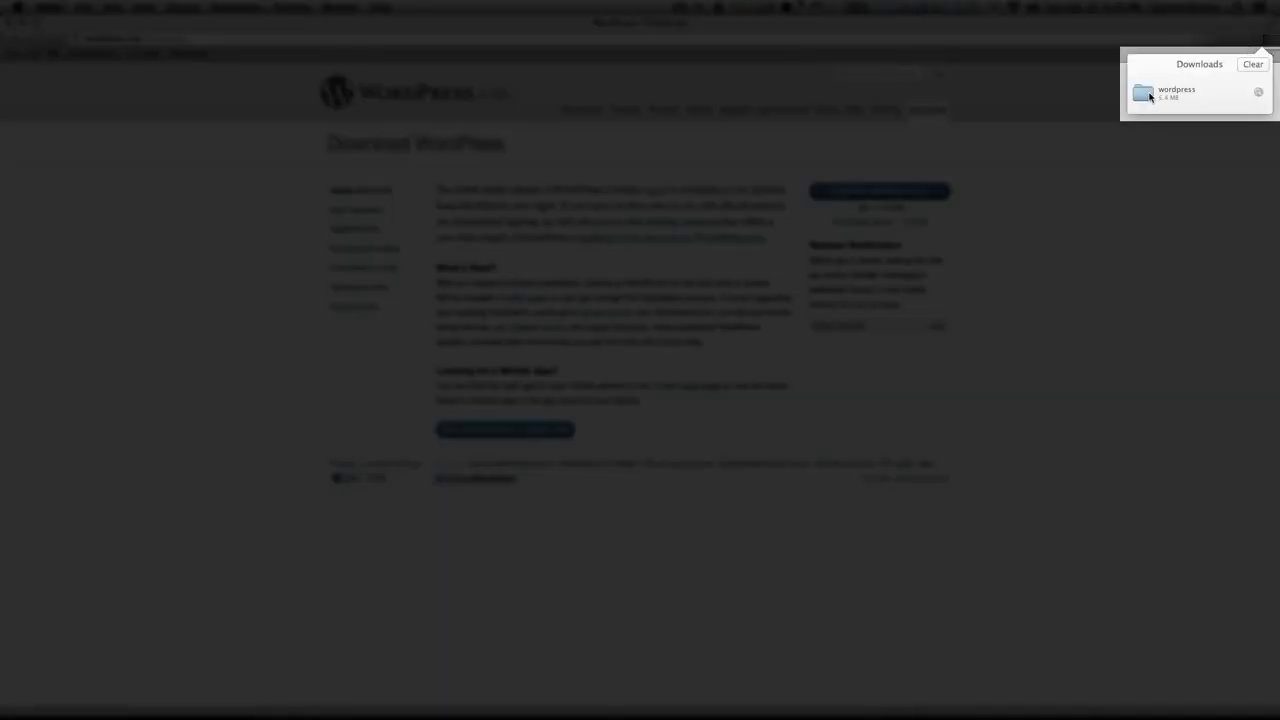
double_click(1152, 96)
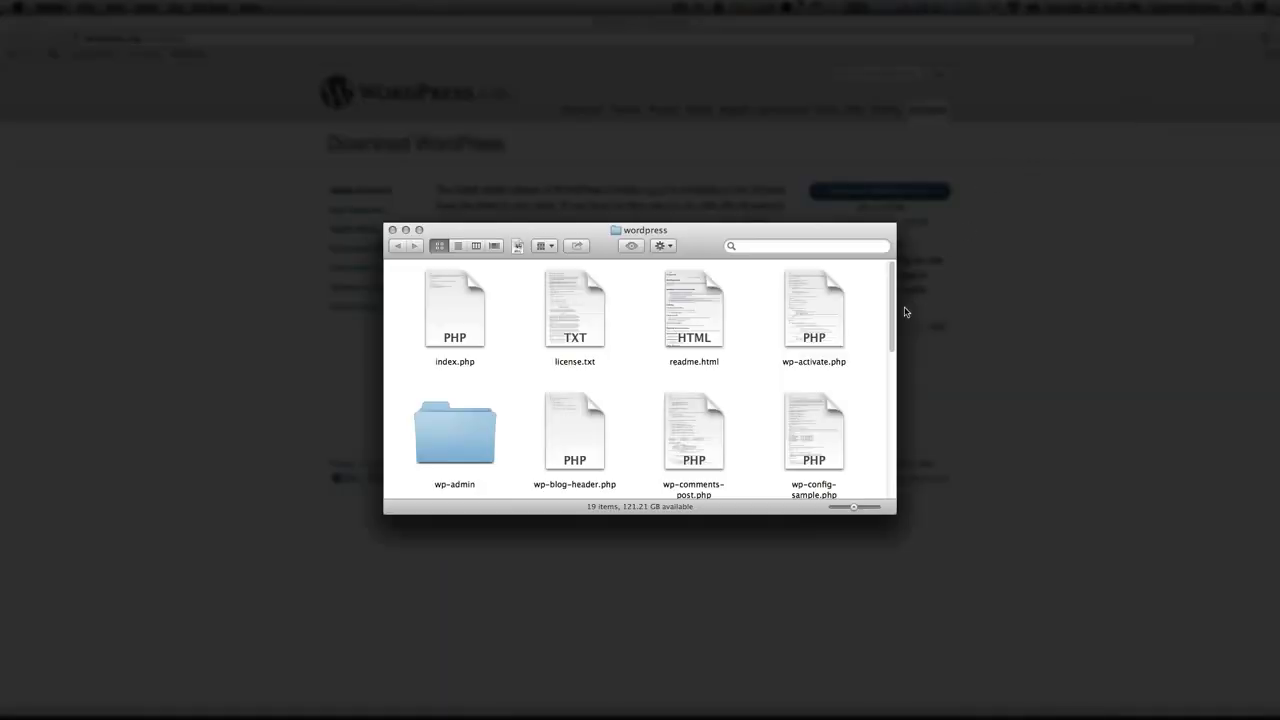
Scroll through the 19 extracted wordpress files in Finder
drag(893, 310, 889, 462)
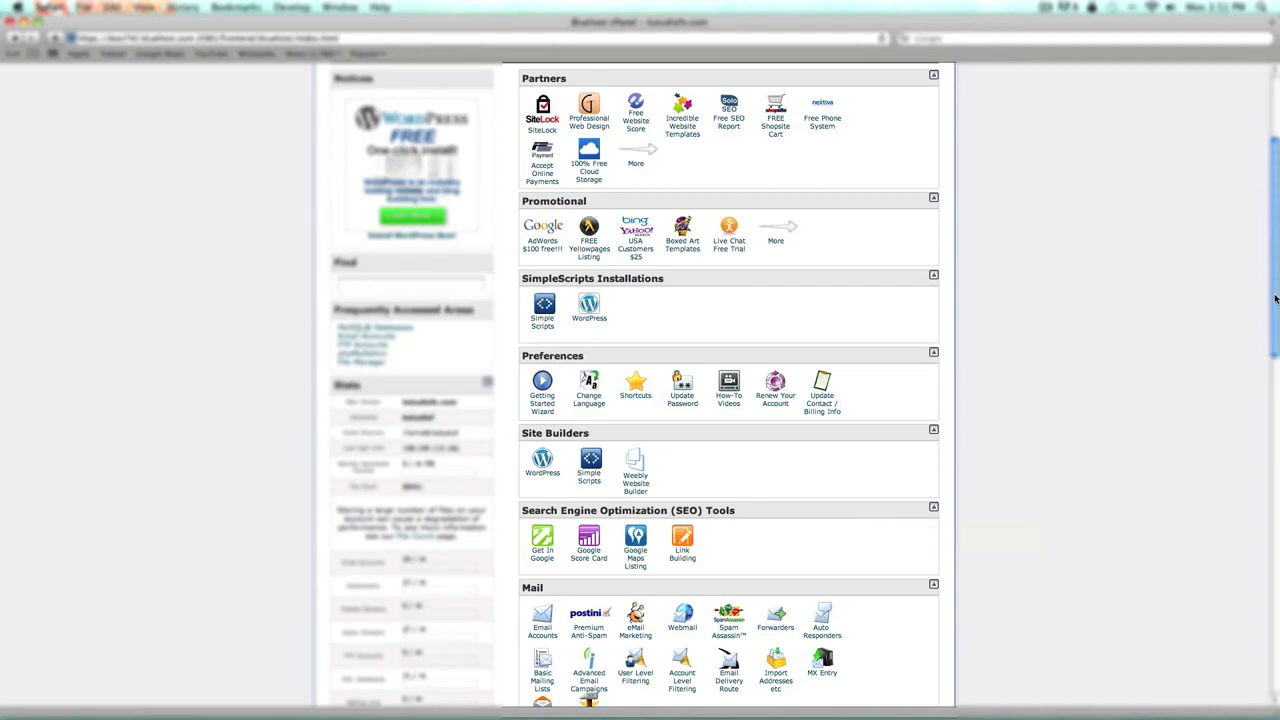
Scroll down to the Databases section and open the MySQL Databases page
drag(1276, 298, 1223, 538)
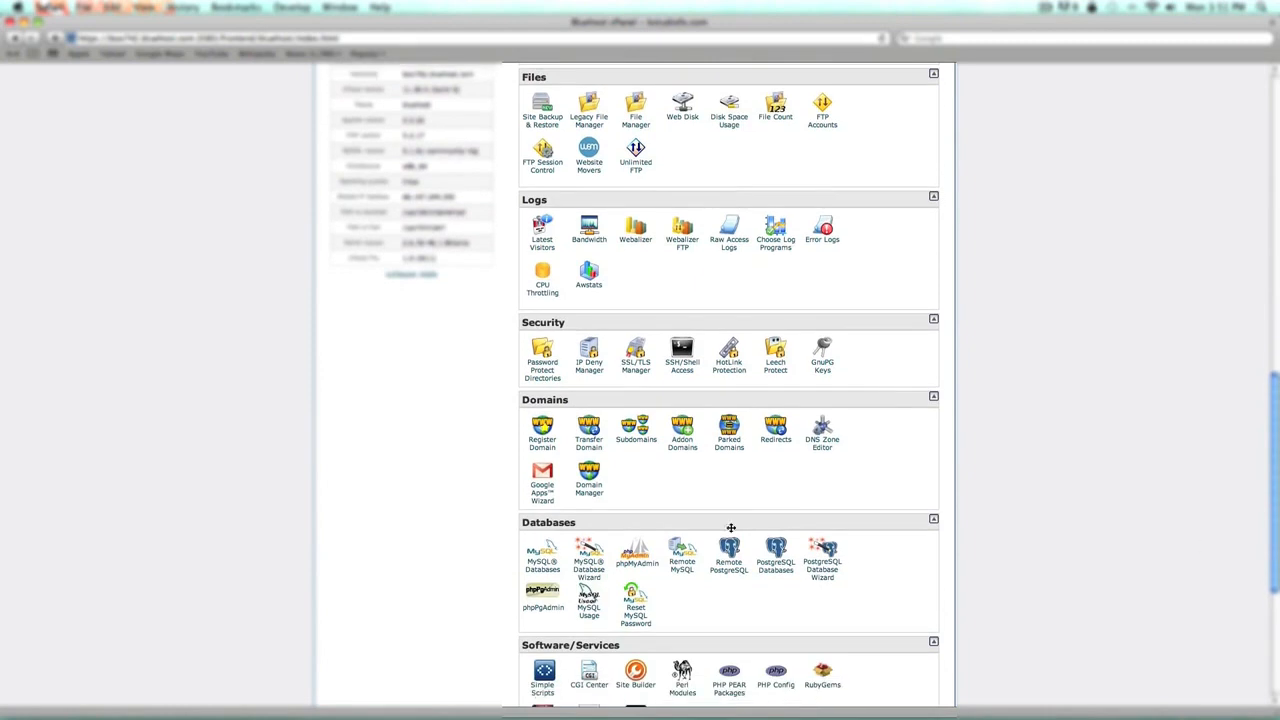
click(555, 576)
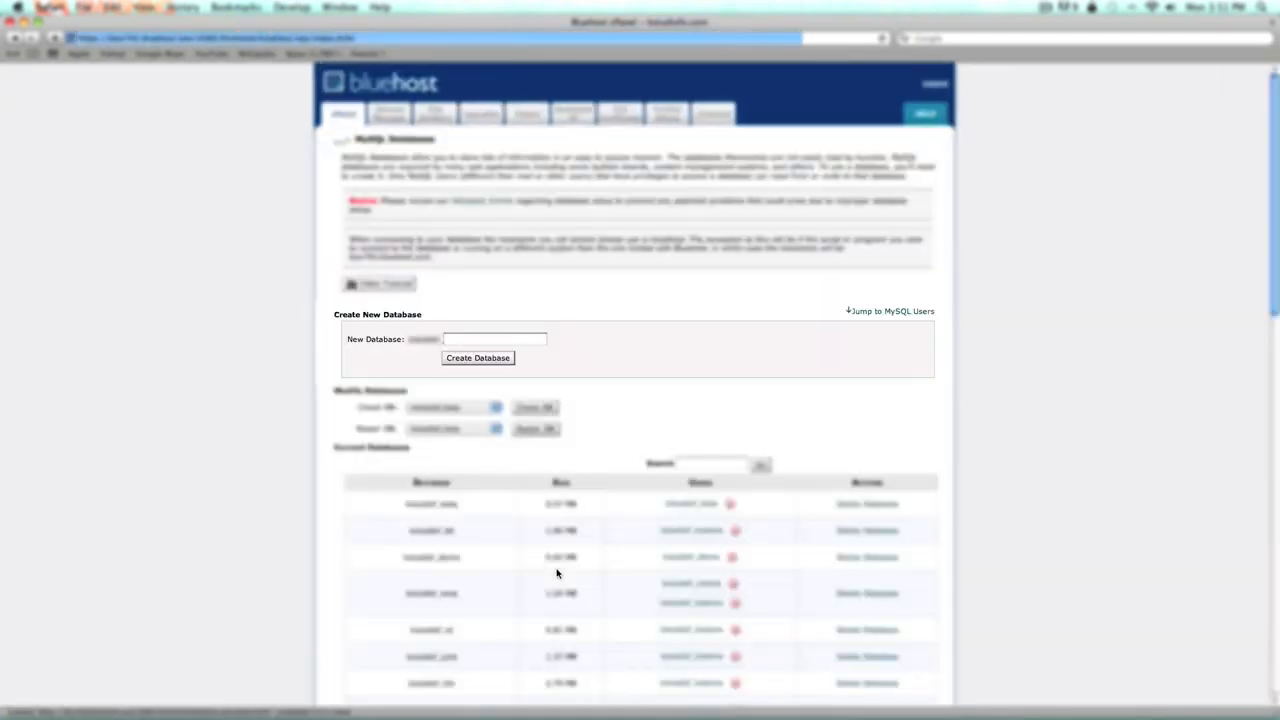
Create a new MySQL database named test
click(522, 340)
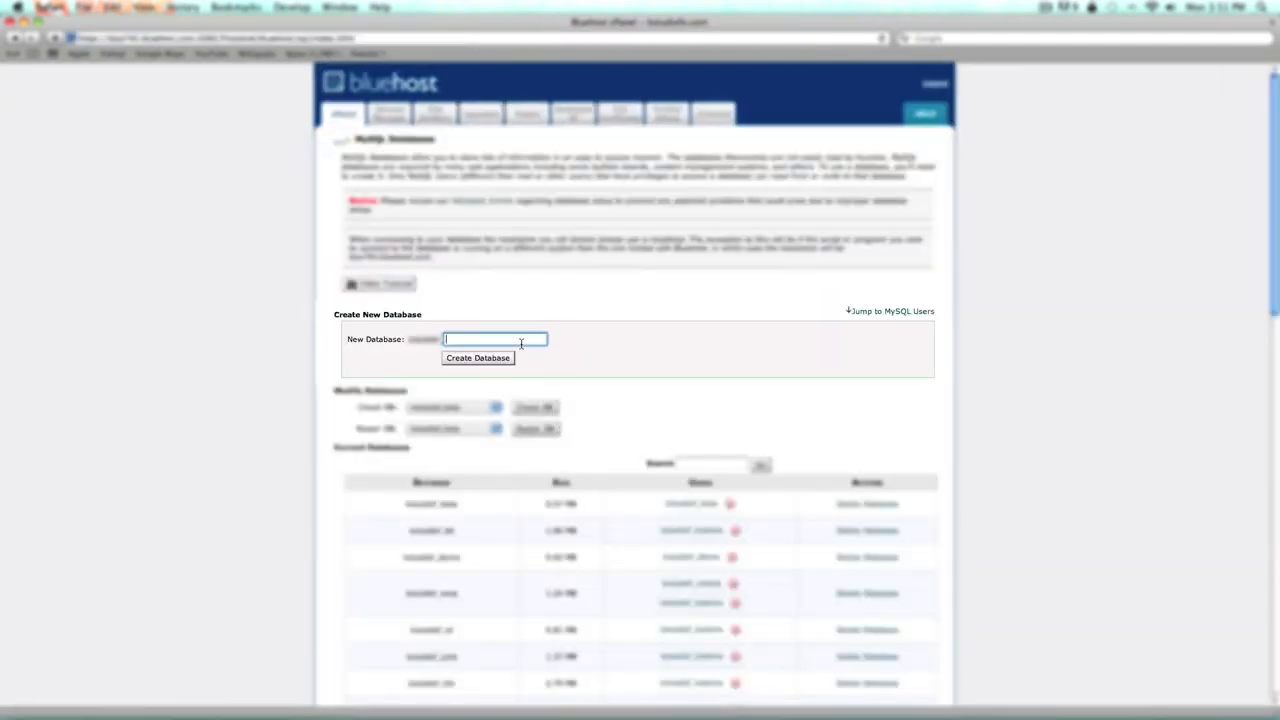
text(test)
click(508, 358)
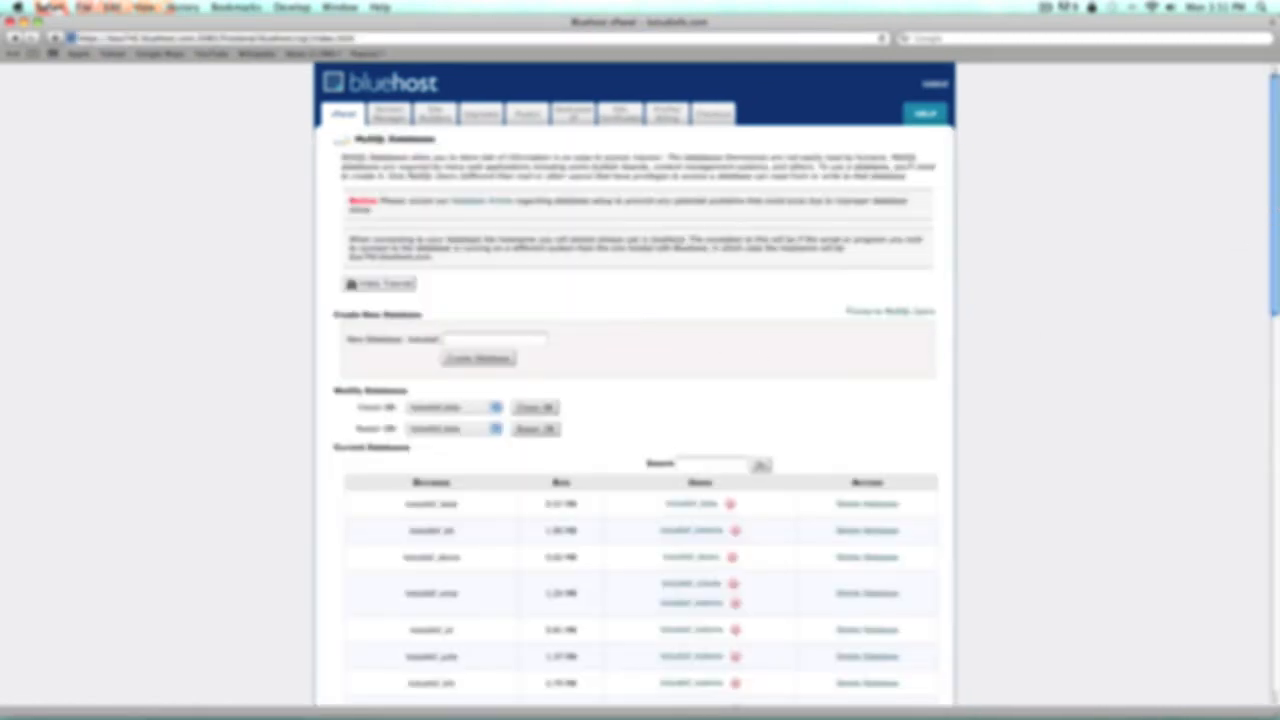
Create MySQL user test, entering its password twice
drag(1275, 218, 1222, 465)
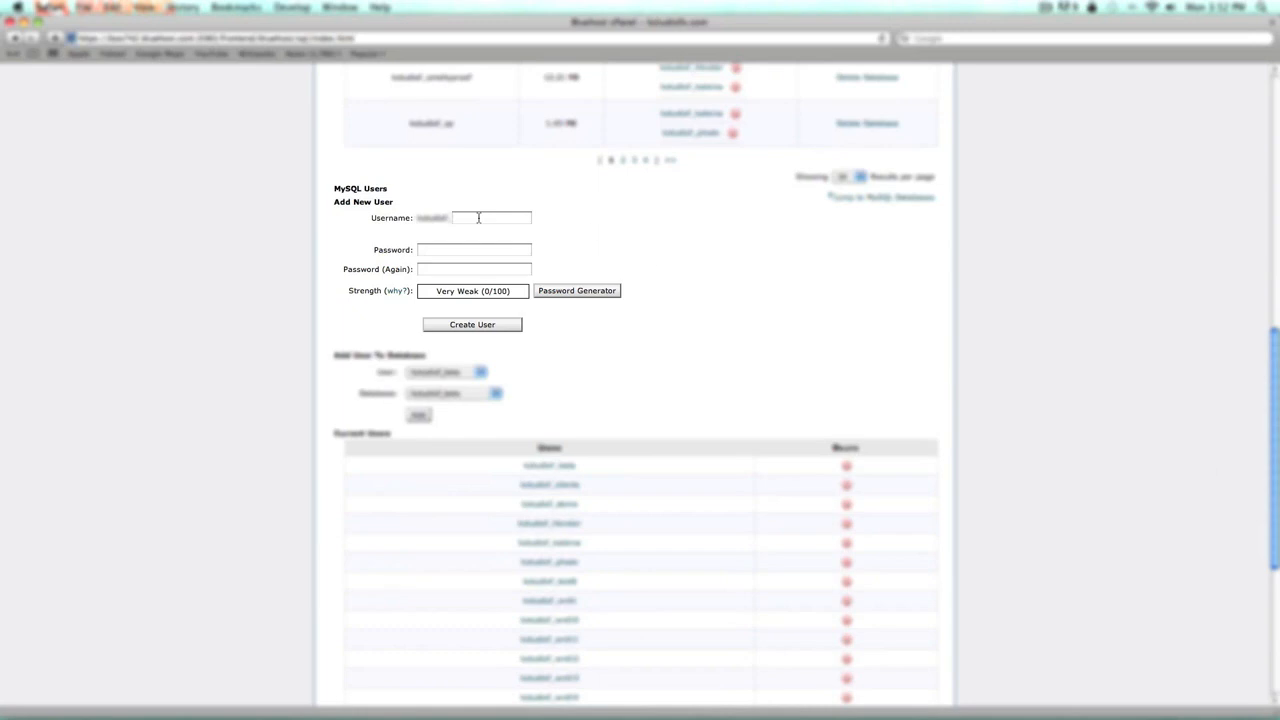
text(test)
click(479, 252)
text(*********)
key(Tab)
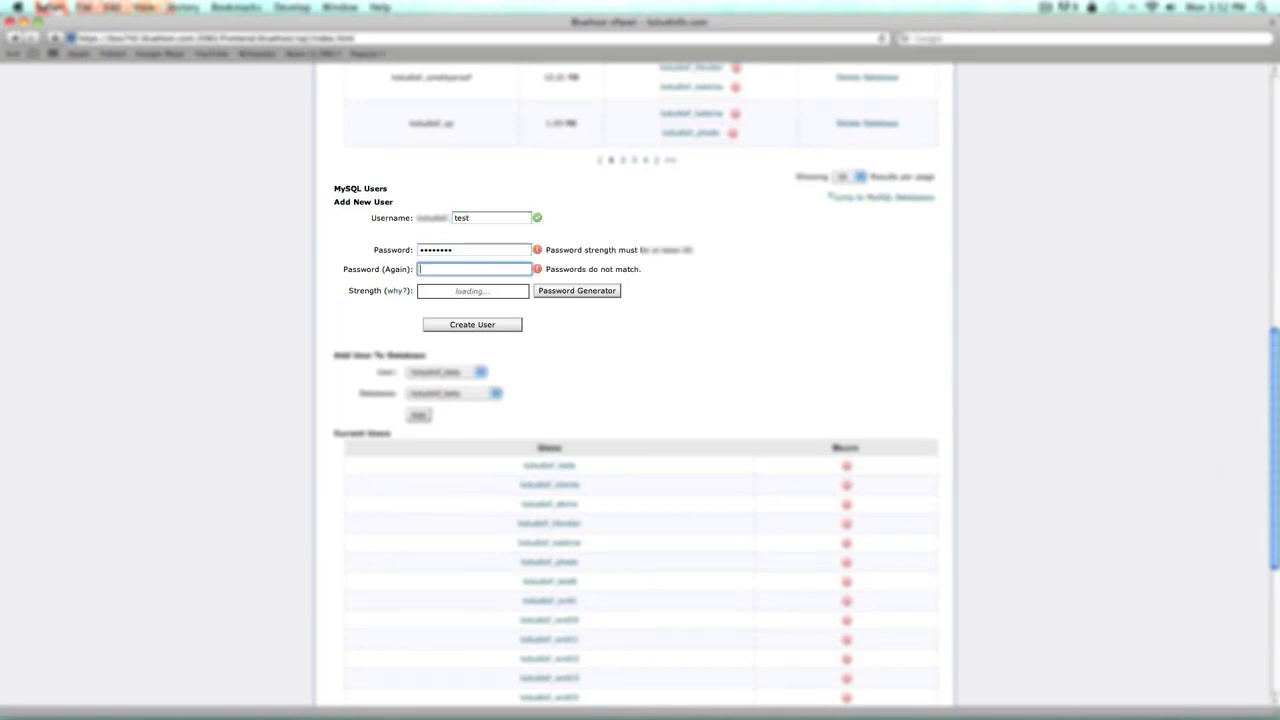
text(*********)
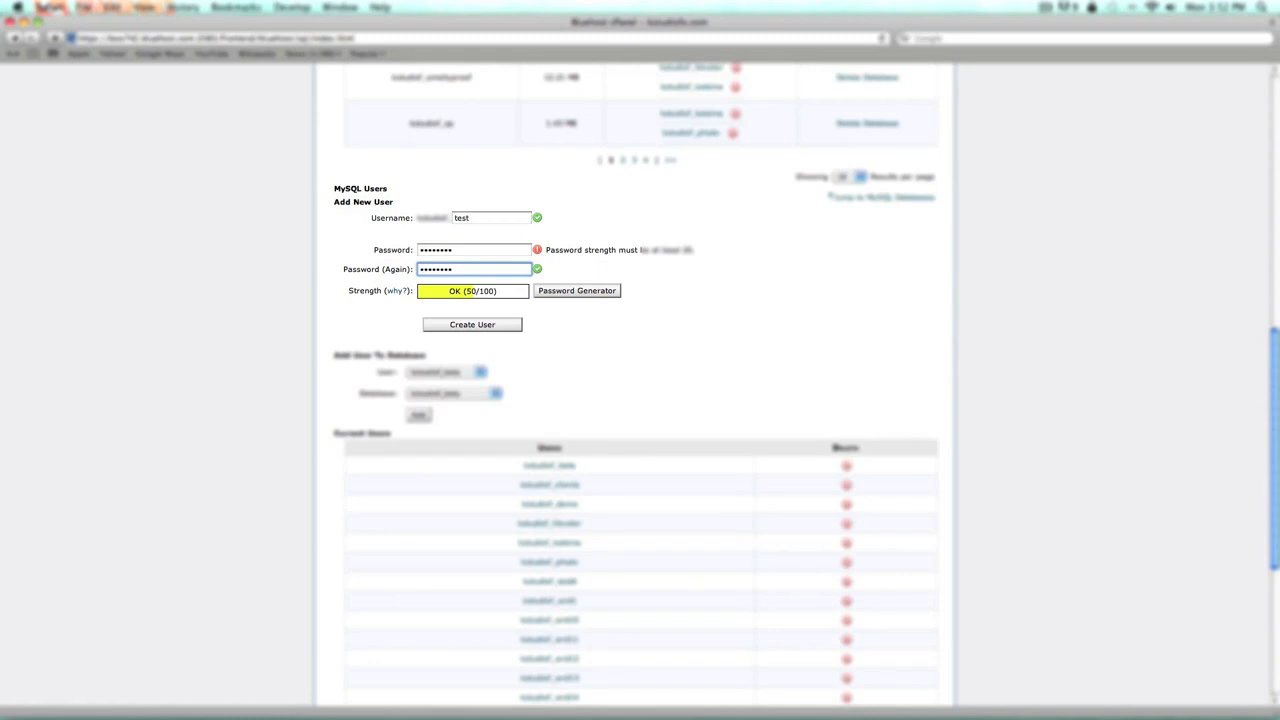
click(508, 325)
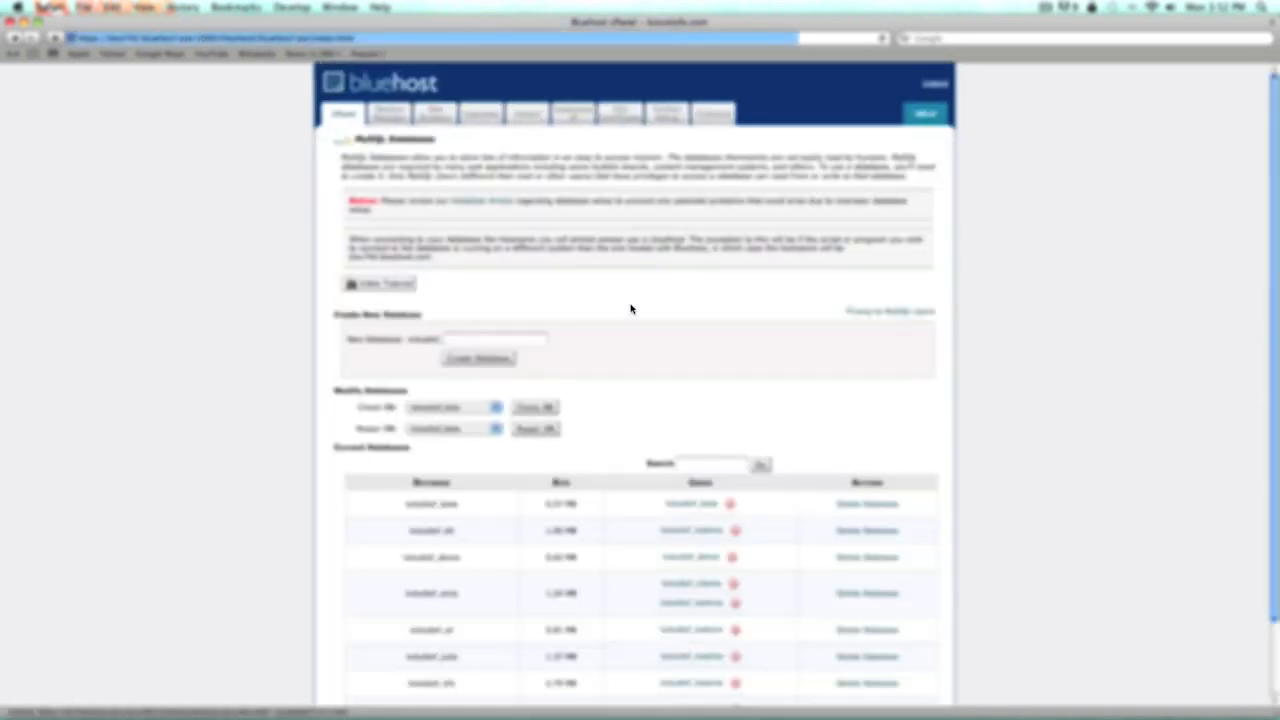
Under Add User To Database, pair the new test user with the test database
scroll(1273, 284, down, 10)
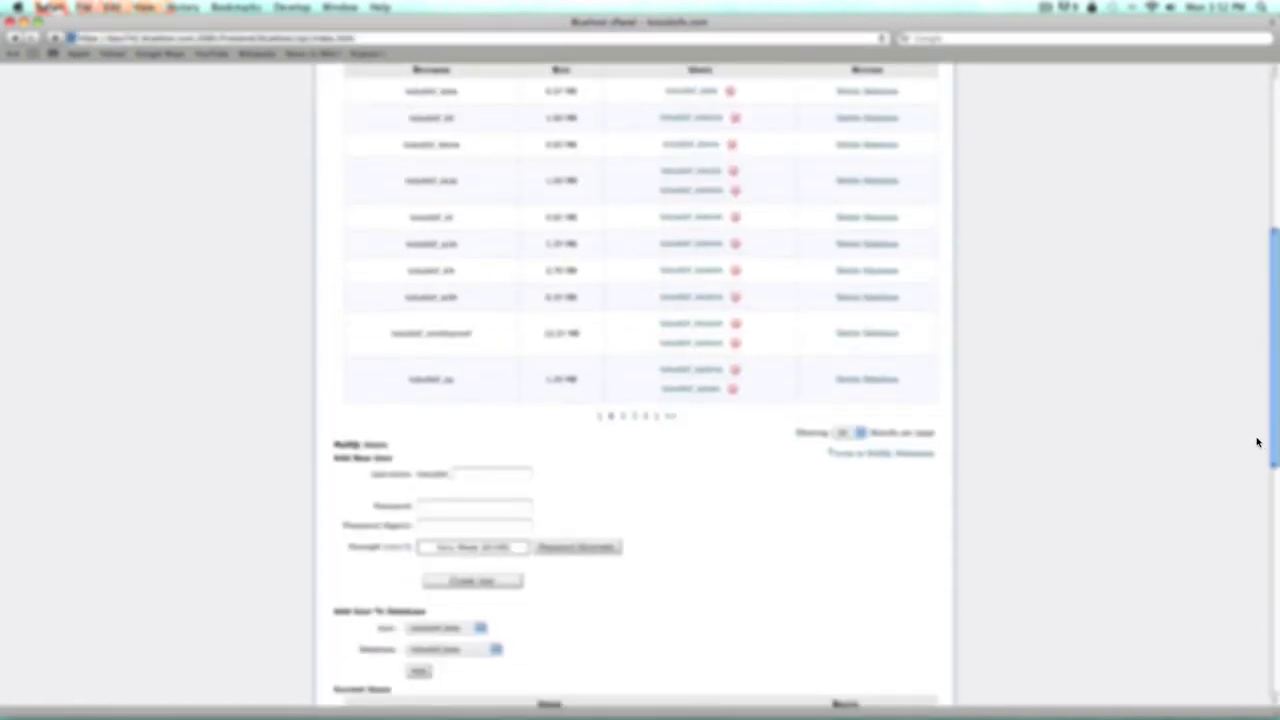
click(477, 461)
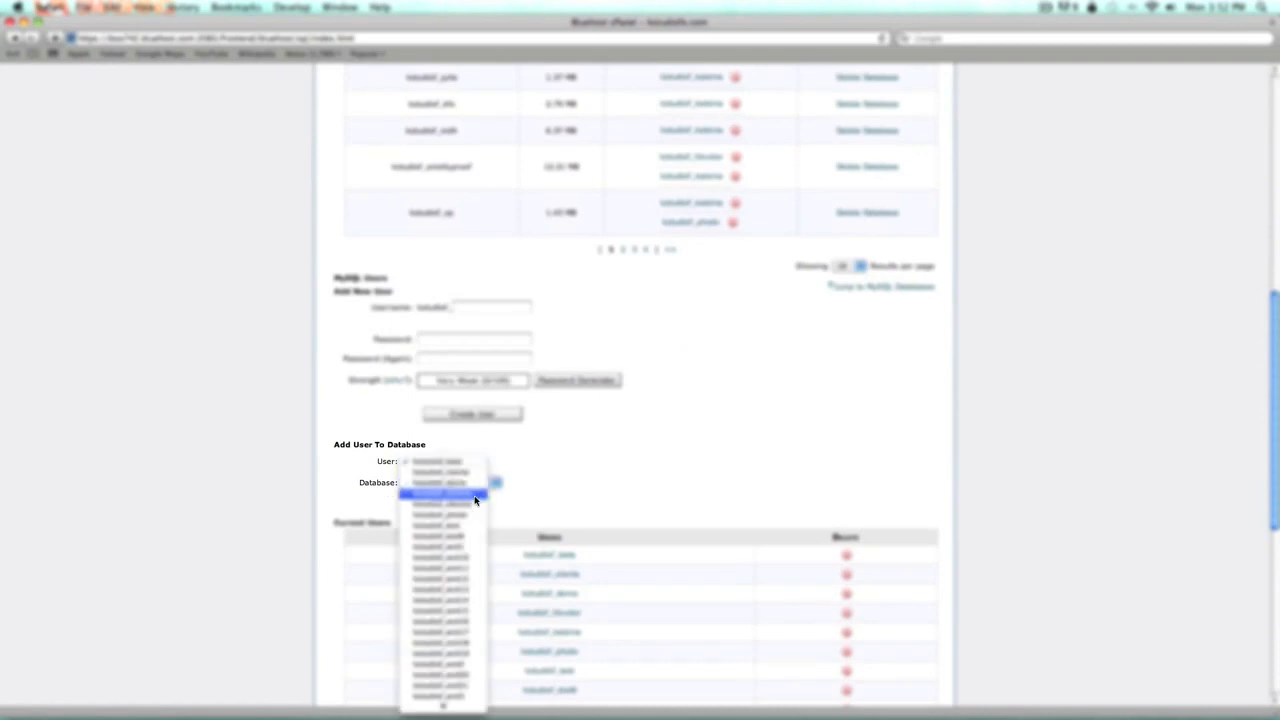
click(472, 527)
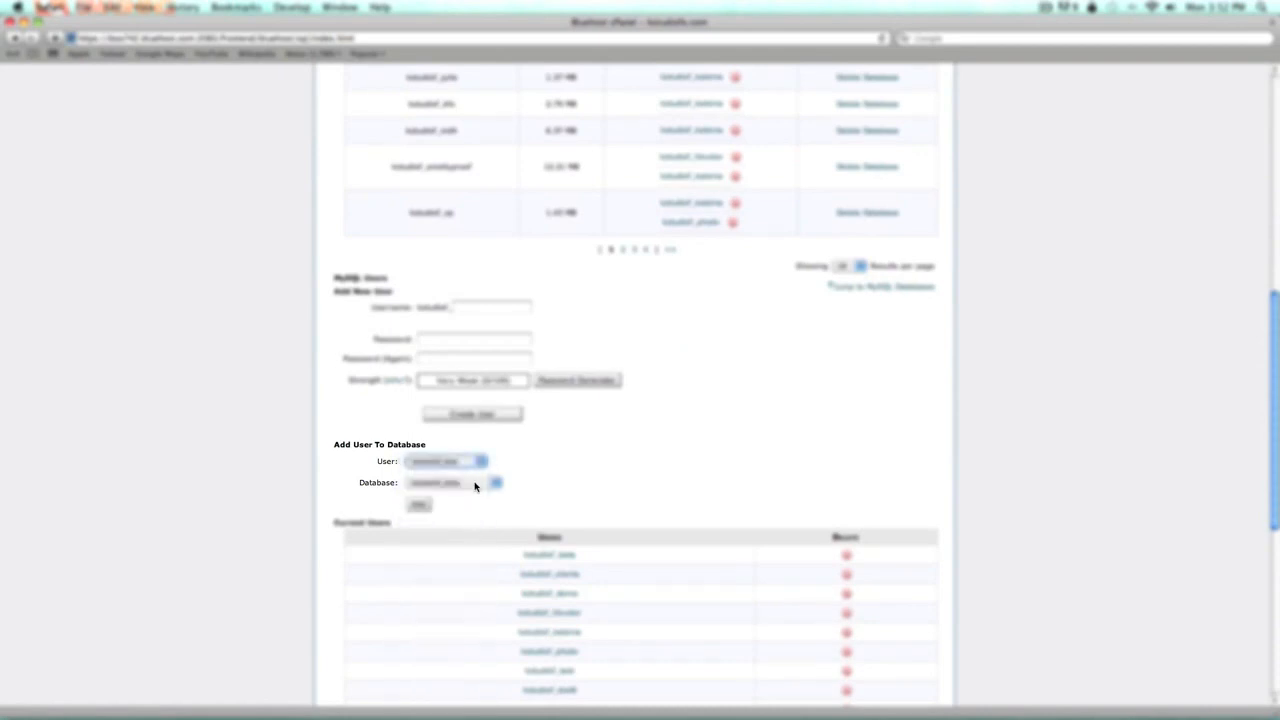
click(476, 487)
click(461, 594)
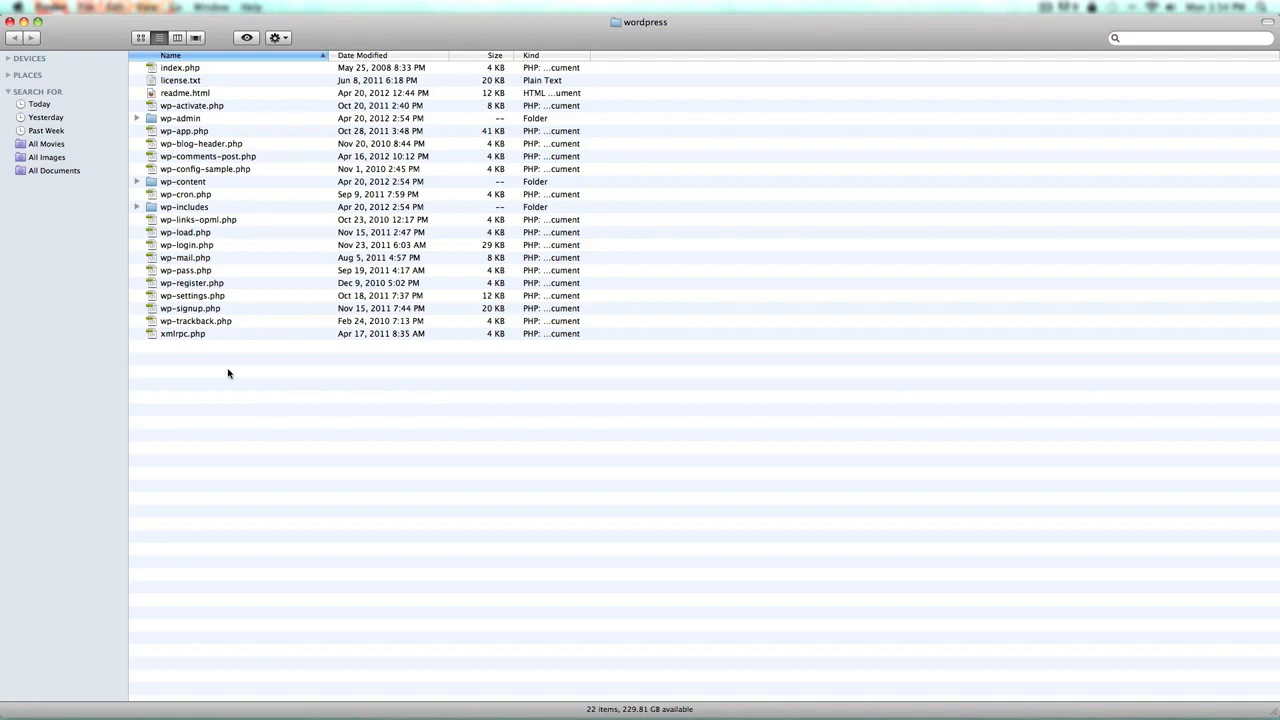
Rename wp-config-sample.php to wp-config.php by deleting -sample from its name
click(226, 172)
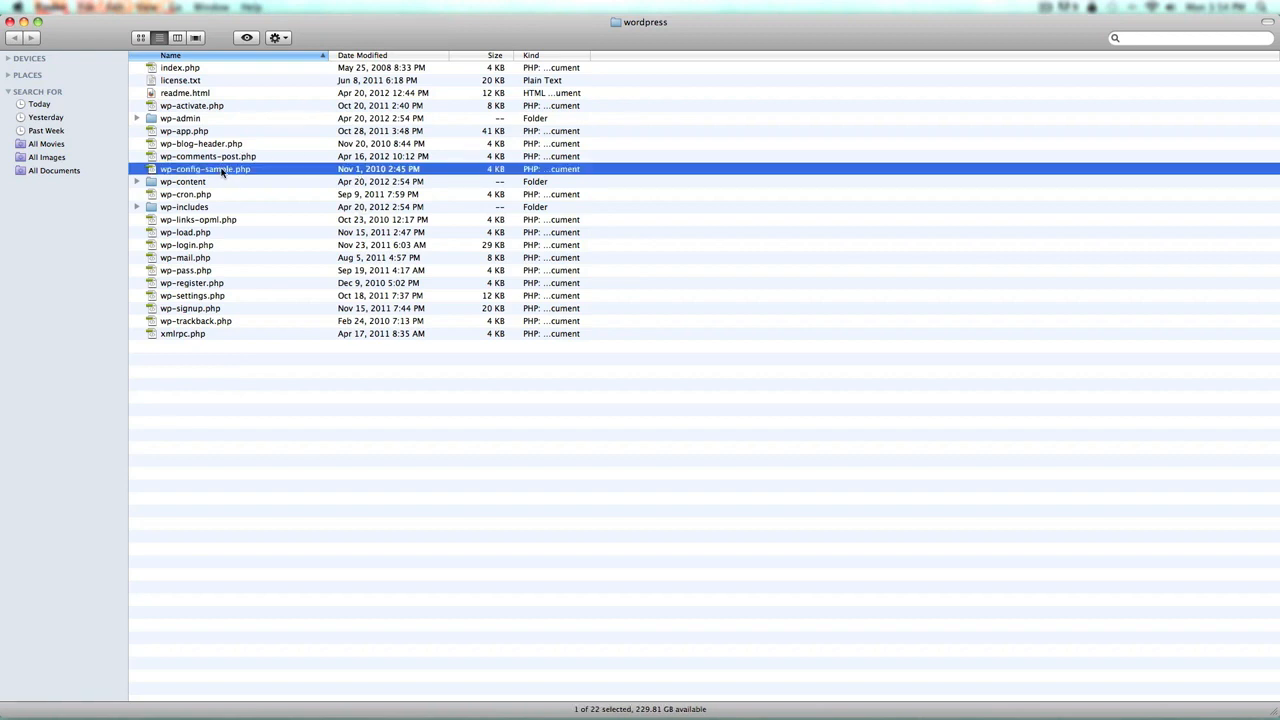
click(222, 172)
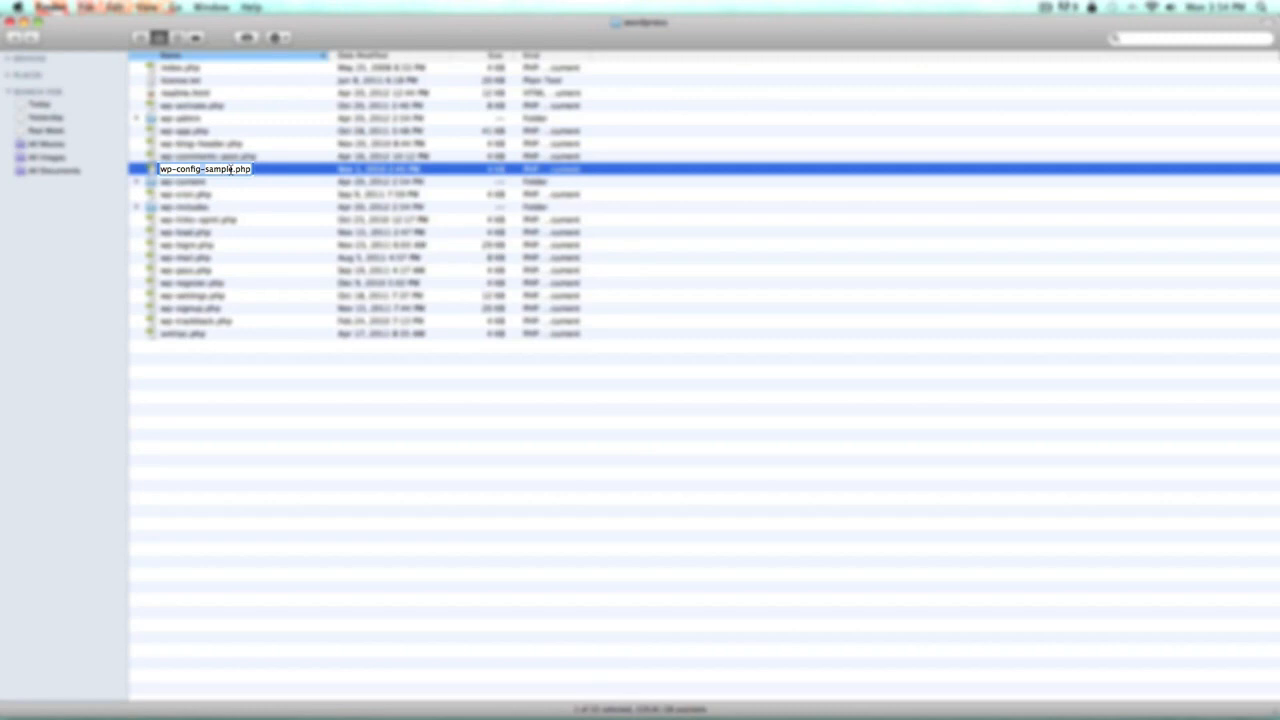
drag(232, 171, 203, 172)
key(BackSpace)
key(Return)
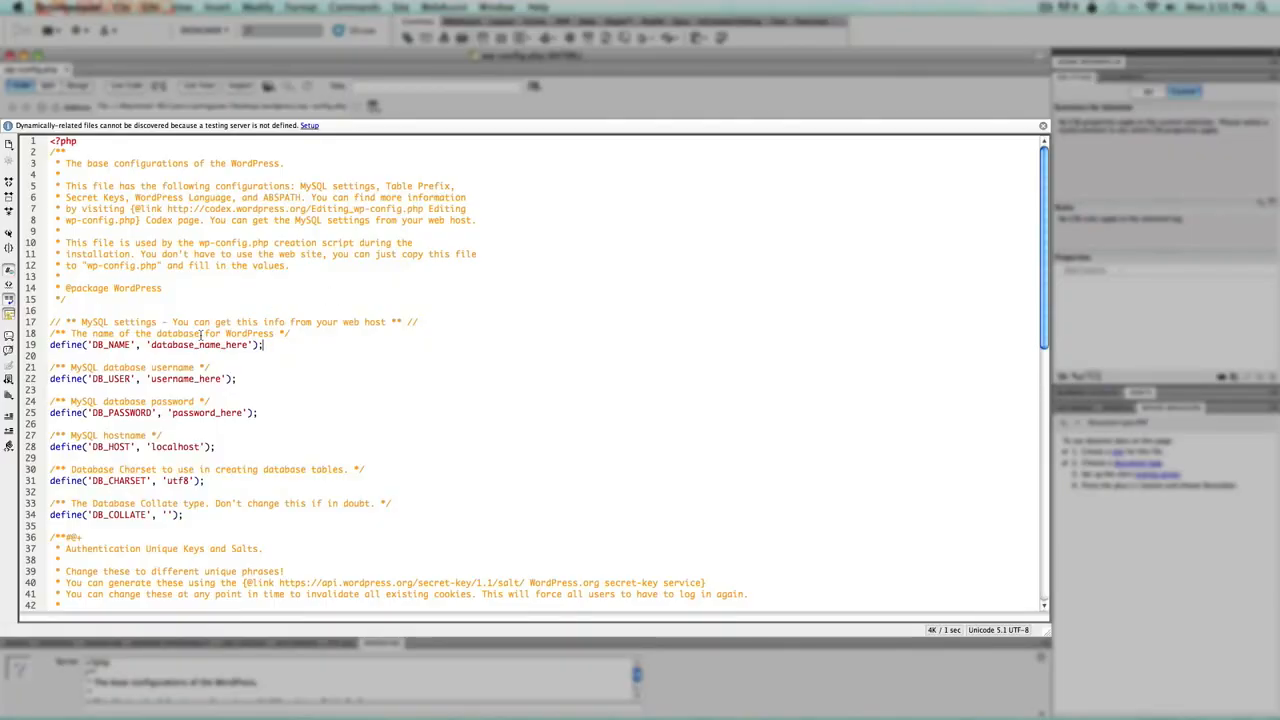
Set the database name and user to test, enter the database password, then select the secret-key URL
drag(150, 345, 249, 345)
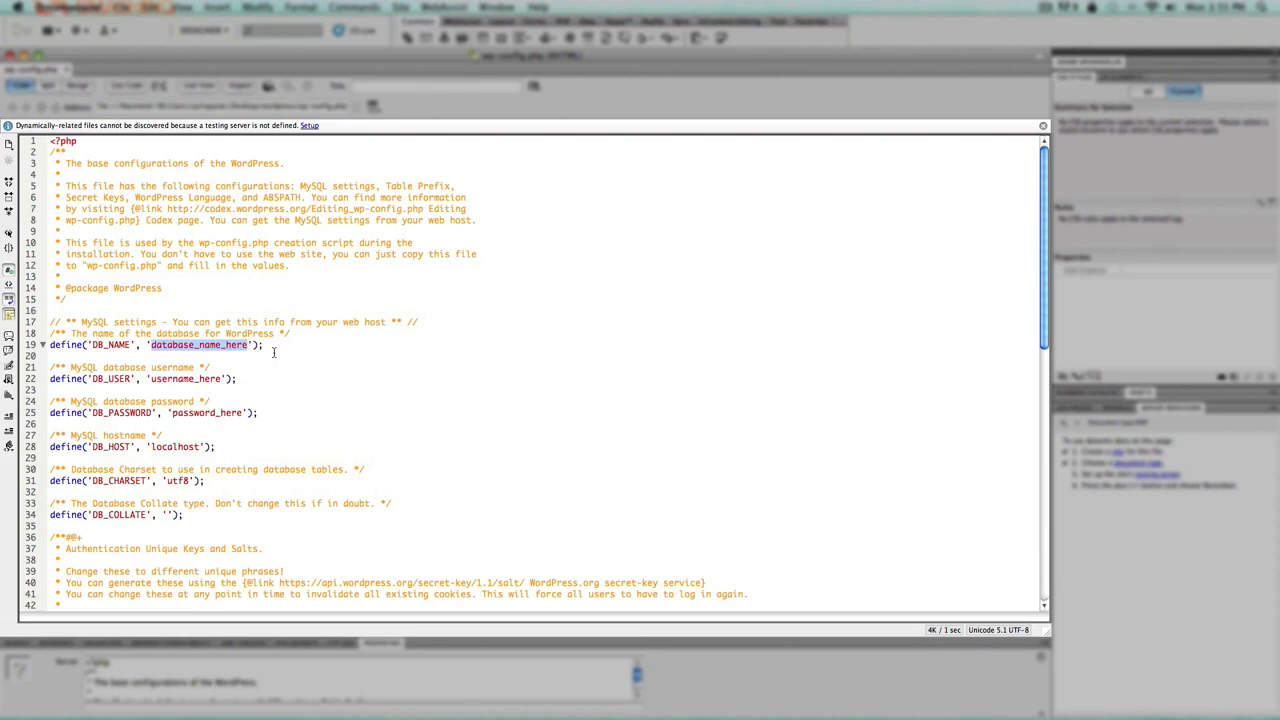
text(test)
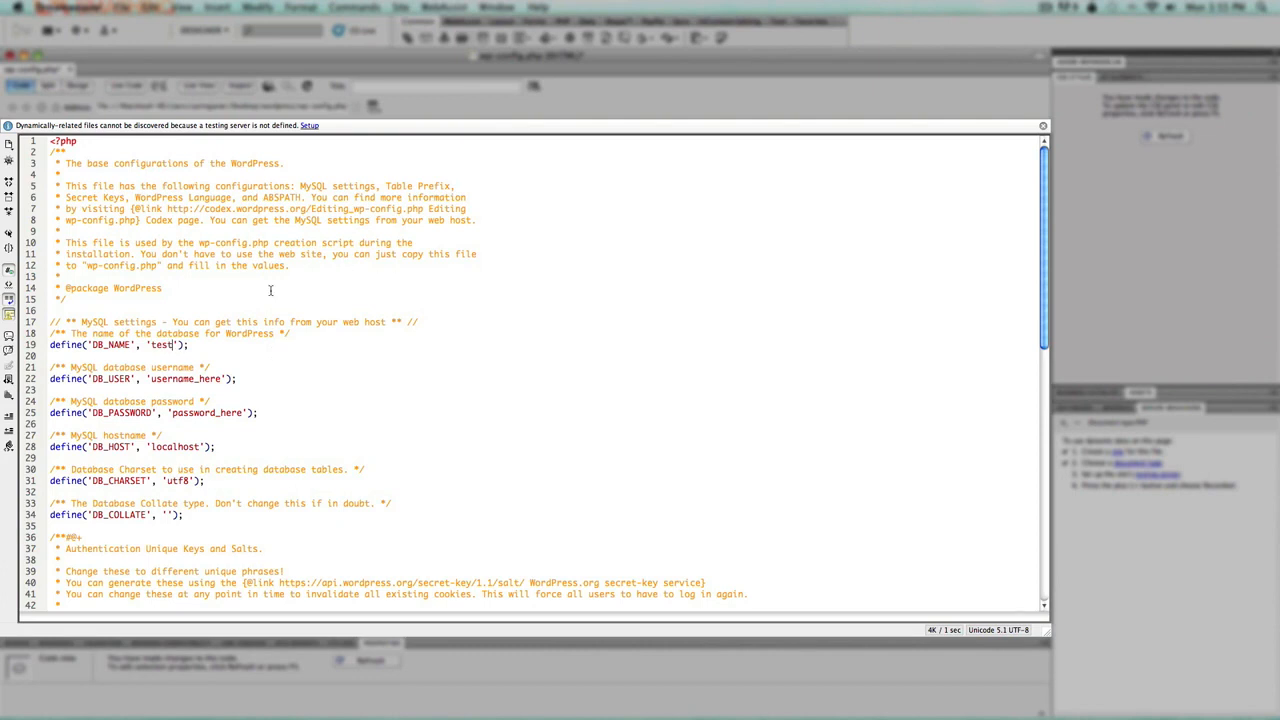
double_click(155, 381)
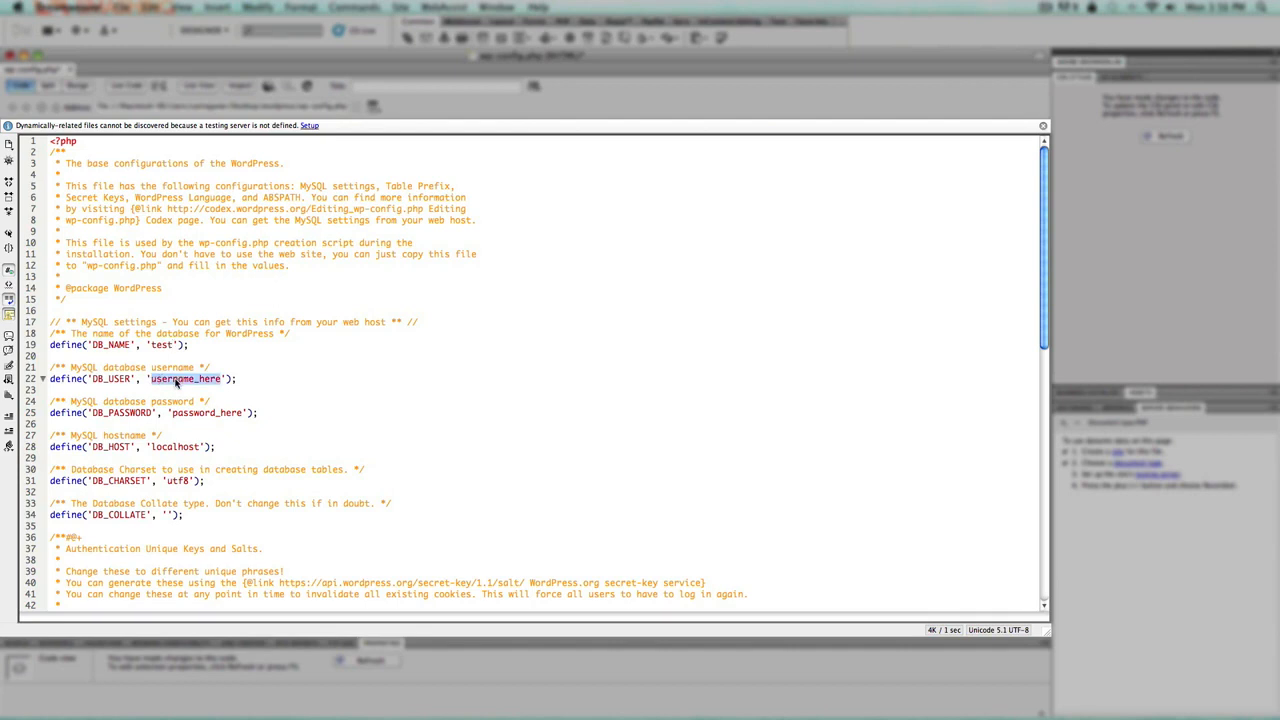
text(test)
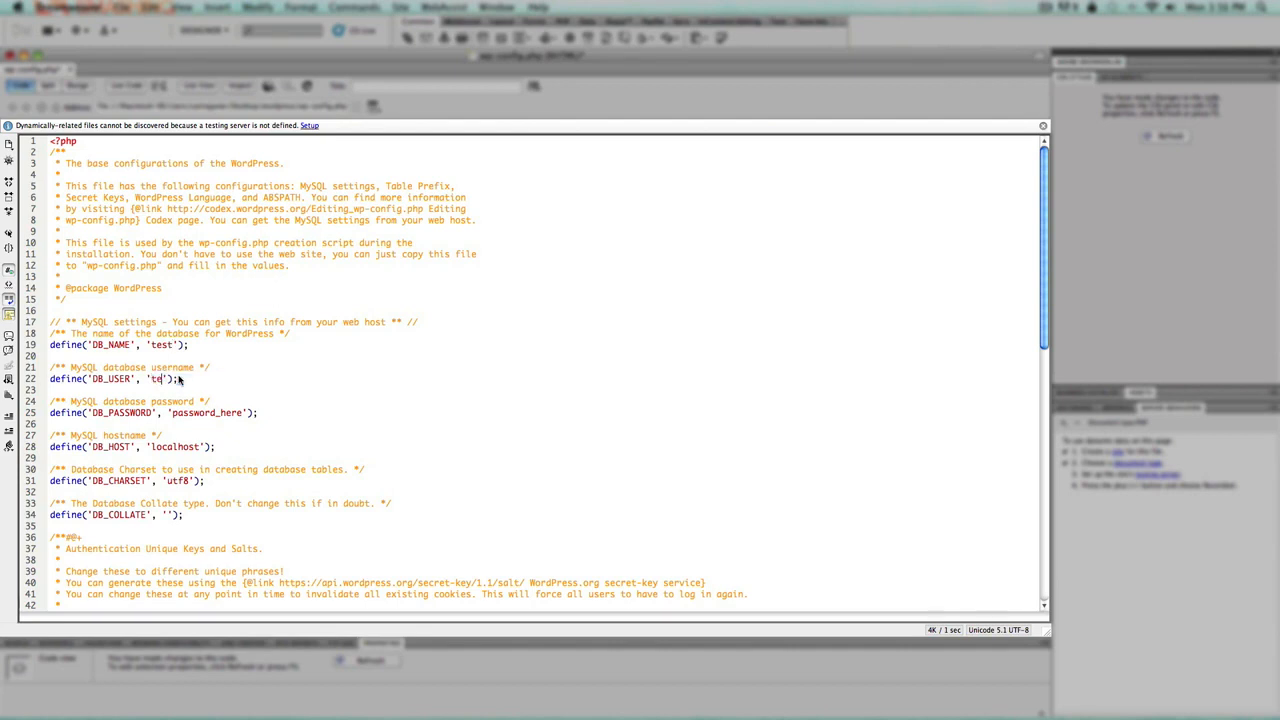
drag(172, 413, 243, 413)
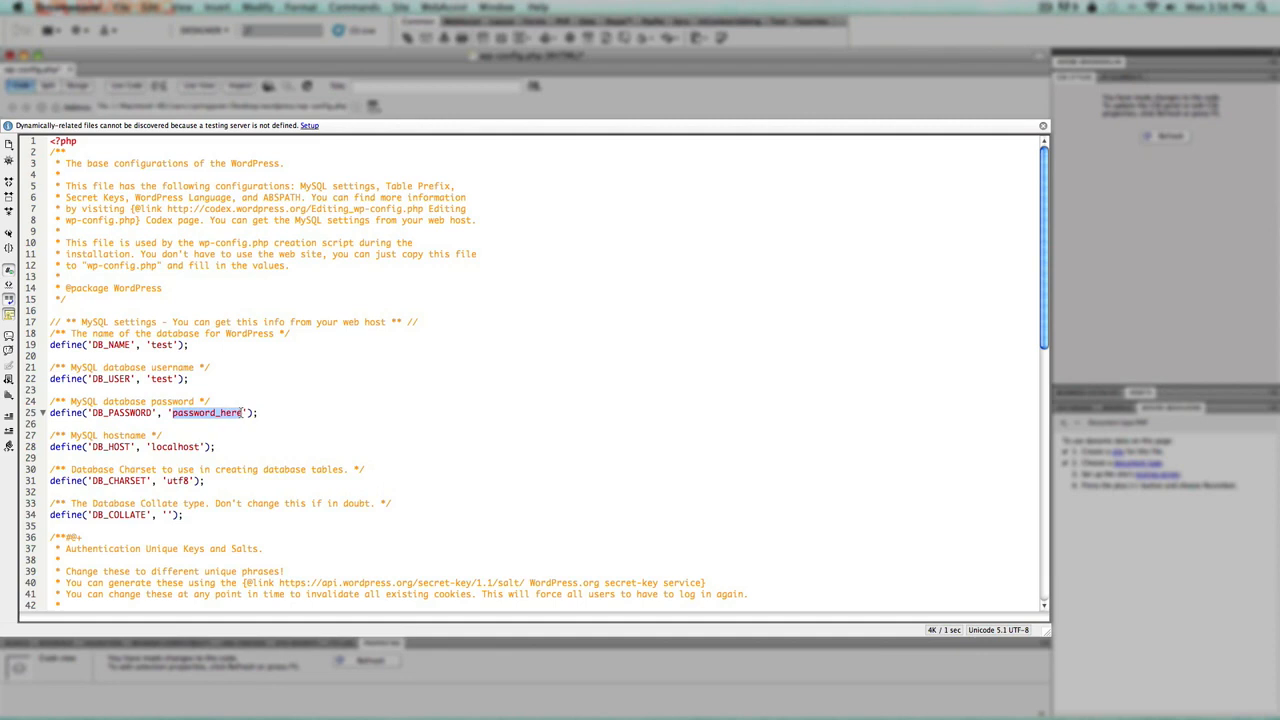
text(ourpassword)
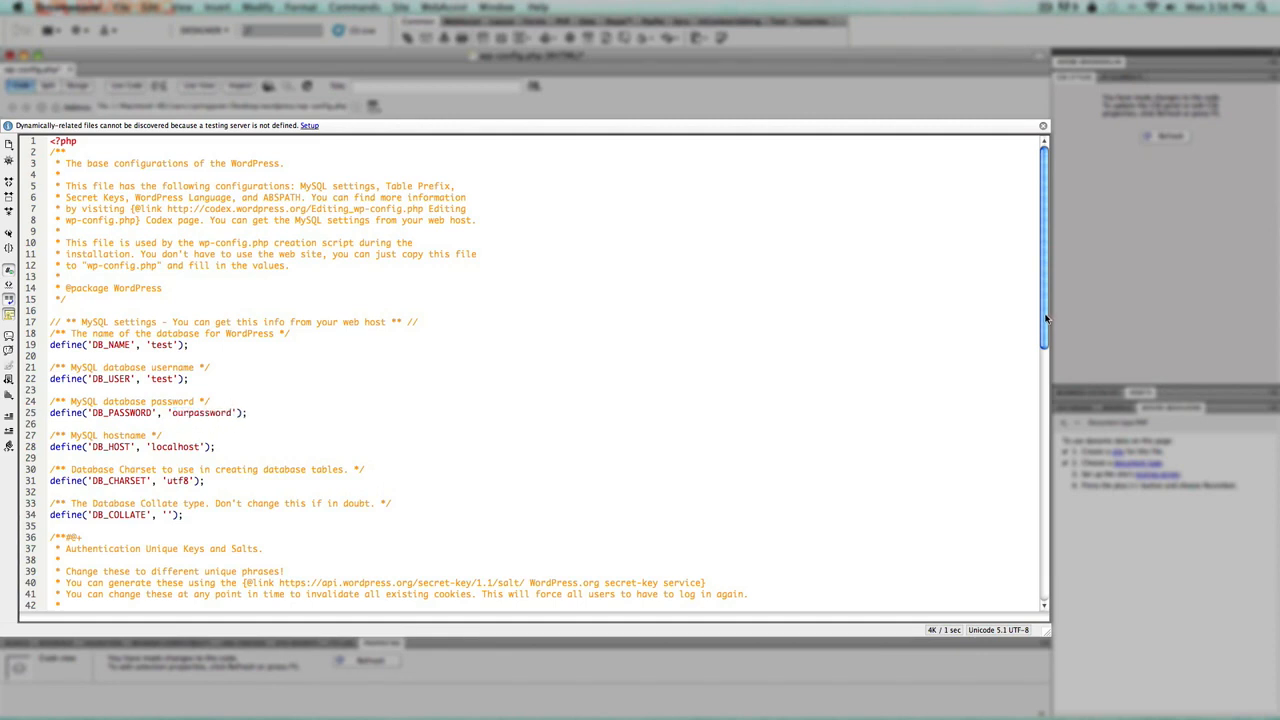
drag(1045, 320, 1037, 408)
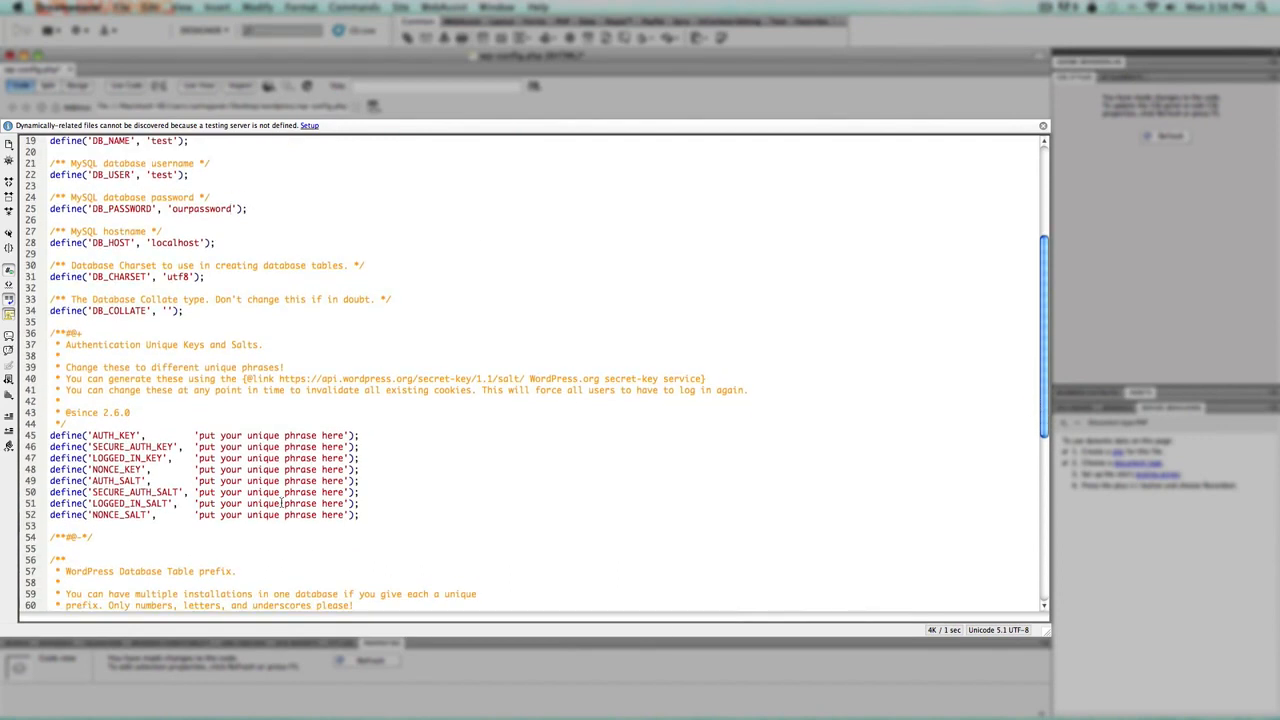
drag(278, 378, 524, 378)
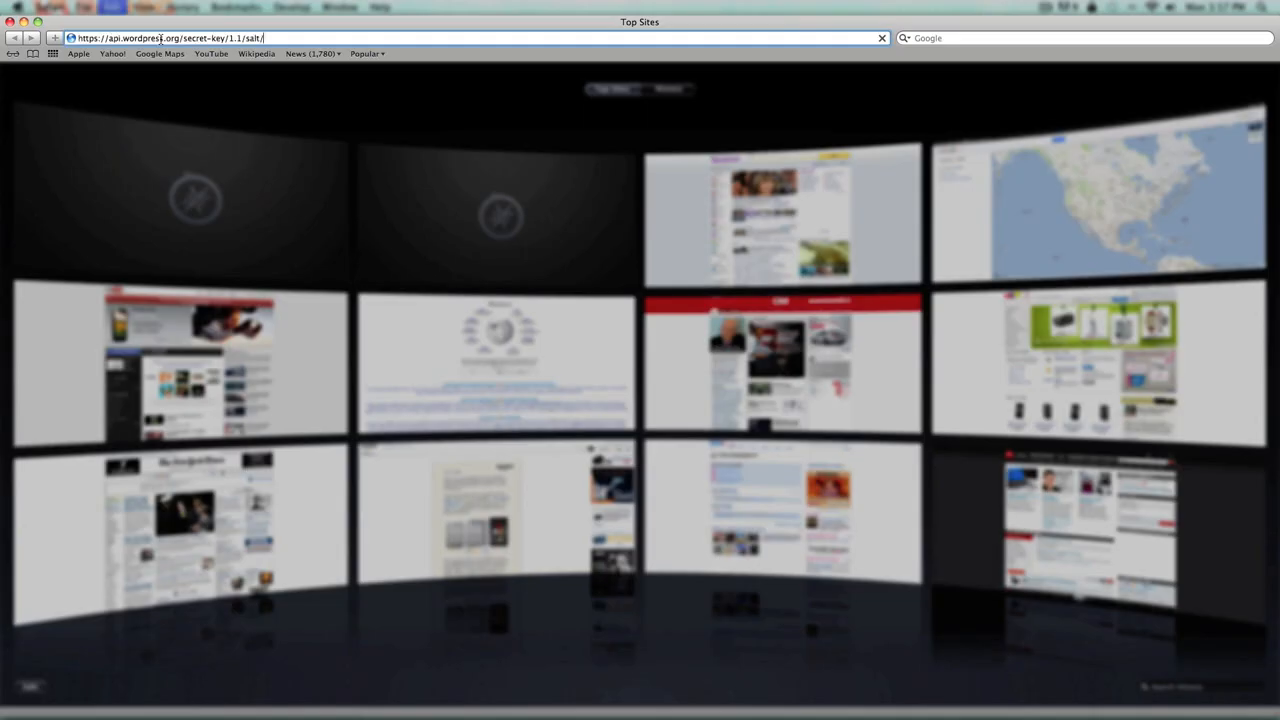
Replace placeholder key lines 45–52 with freshly generated WordPress secret keys and salts
key(Return)
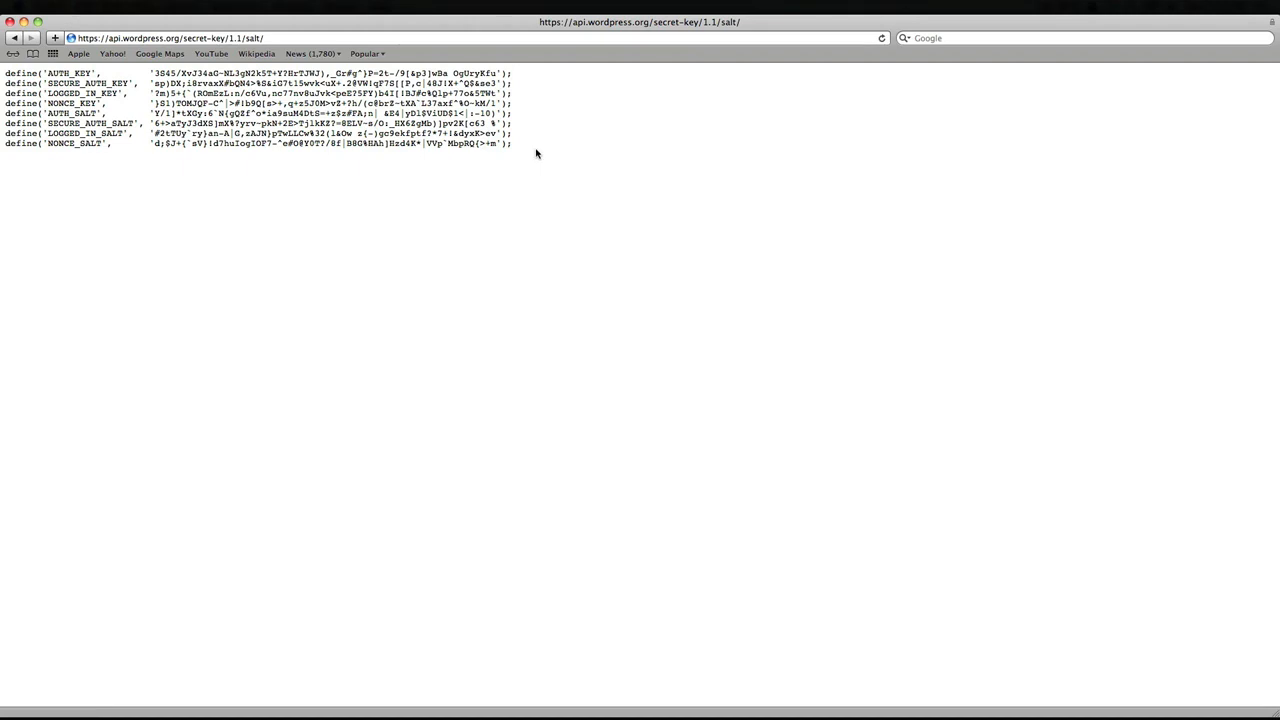
drag(512, 143, 5, 73)
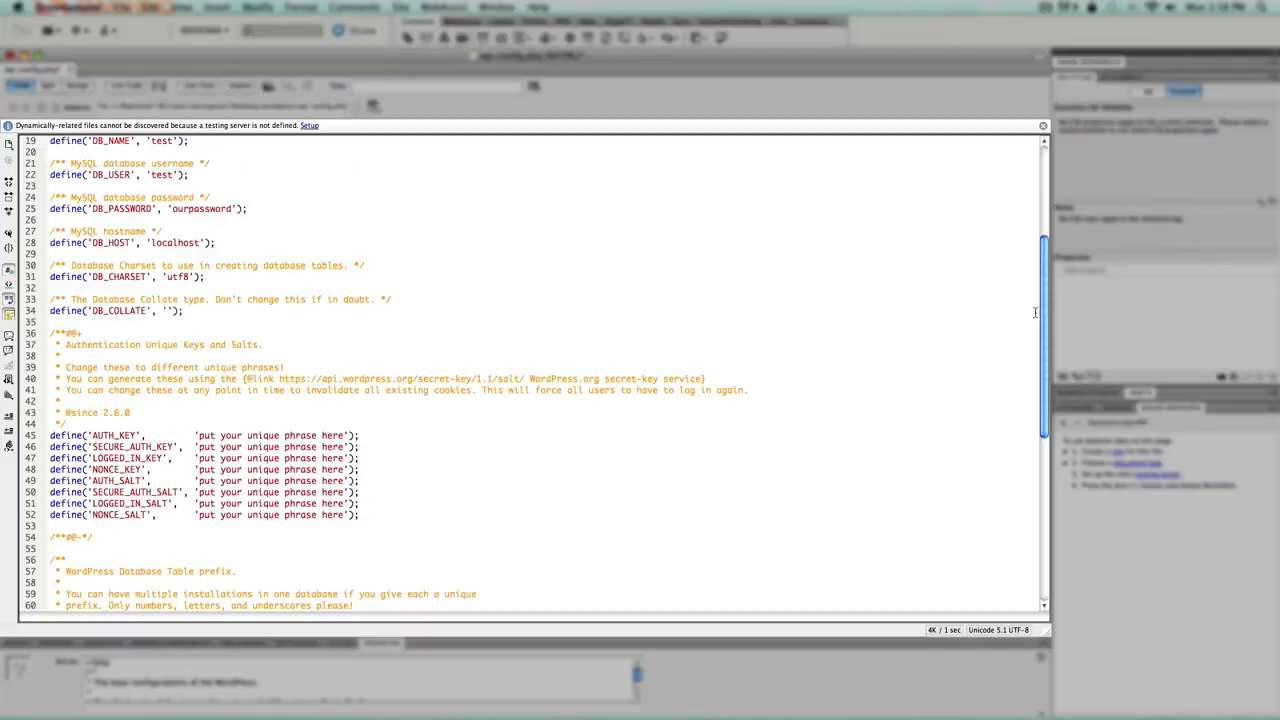
drag(50, 436, 369, 513)
key(super+v)
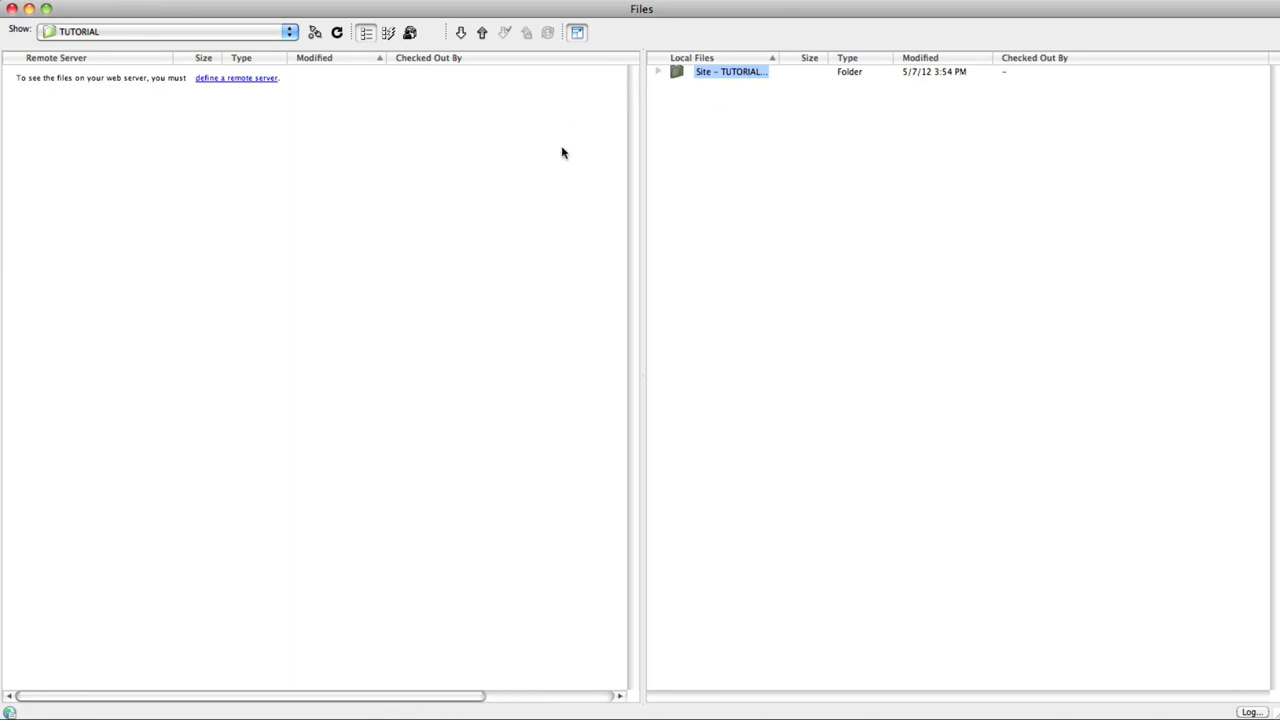
Add a remote FTP server at ftp.yourdomain.com with the FTP username and password
click(659, 72)
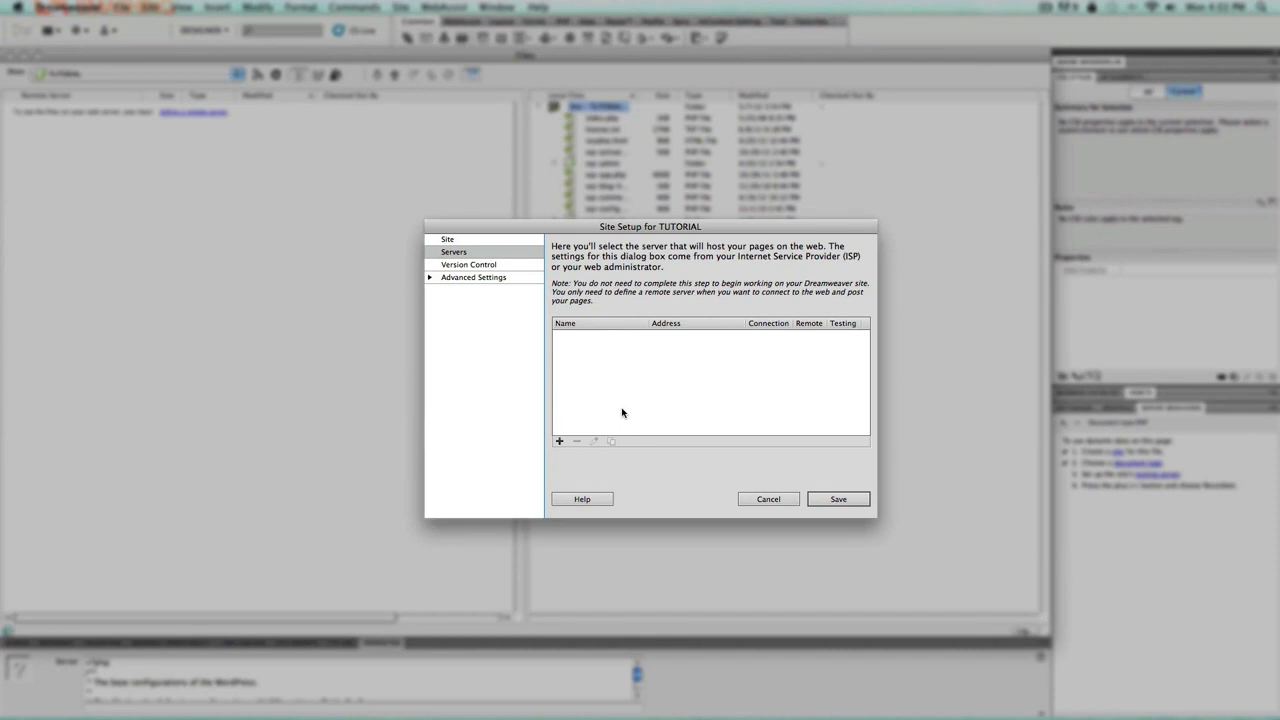
click(559, 441)
click(634, 309)
text(f)
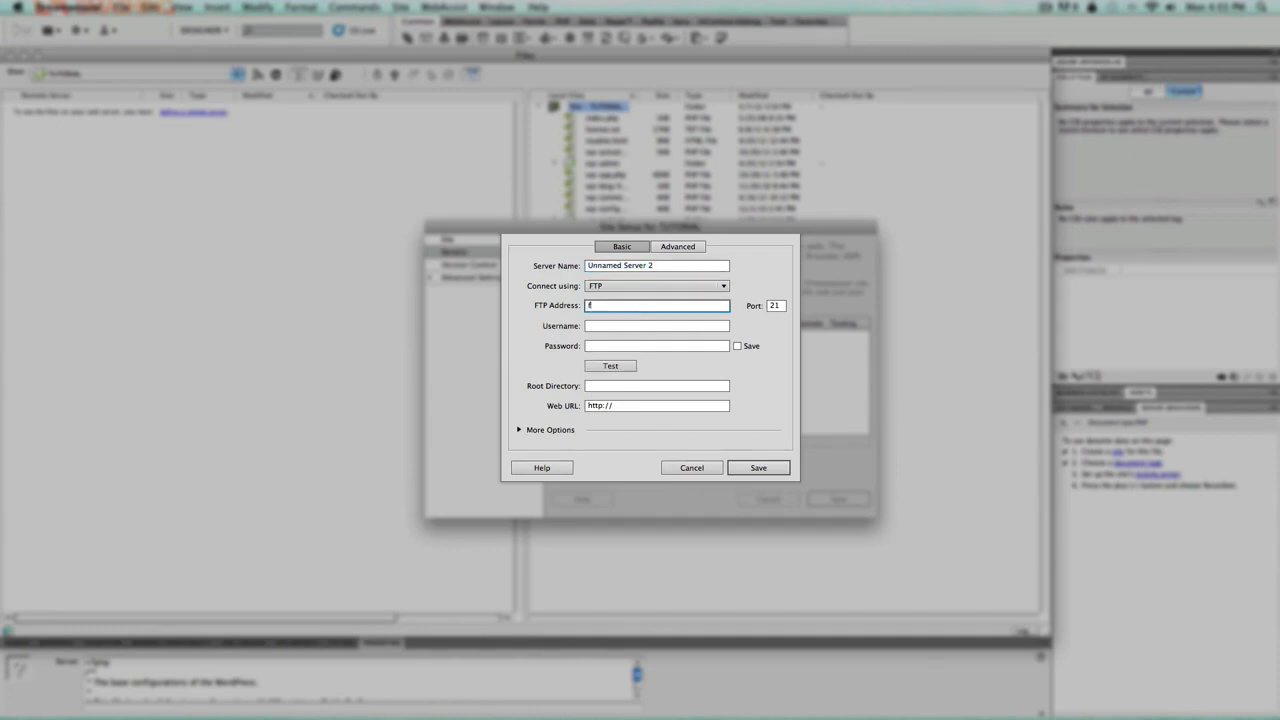
text(tp.yourdomain.com)
key(Tab)
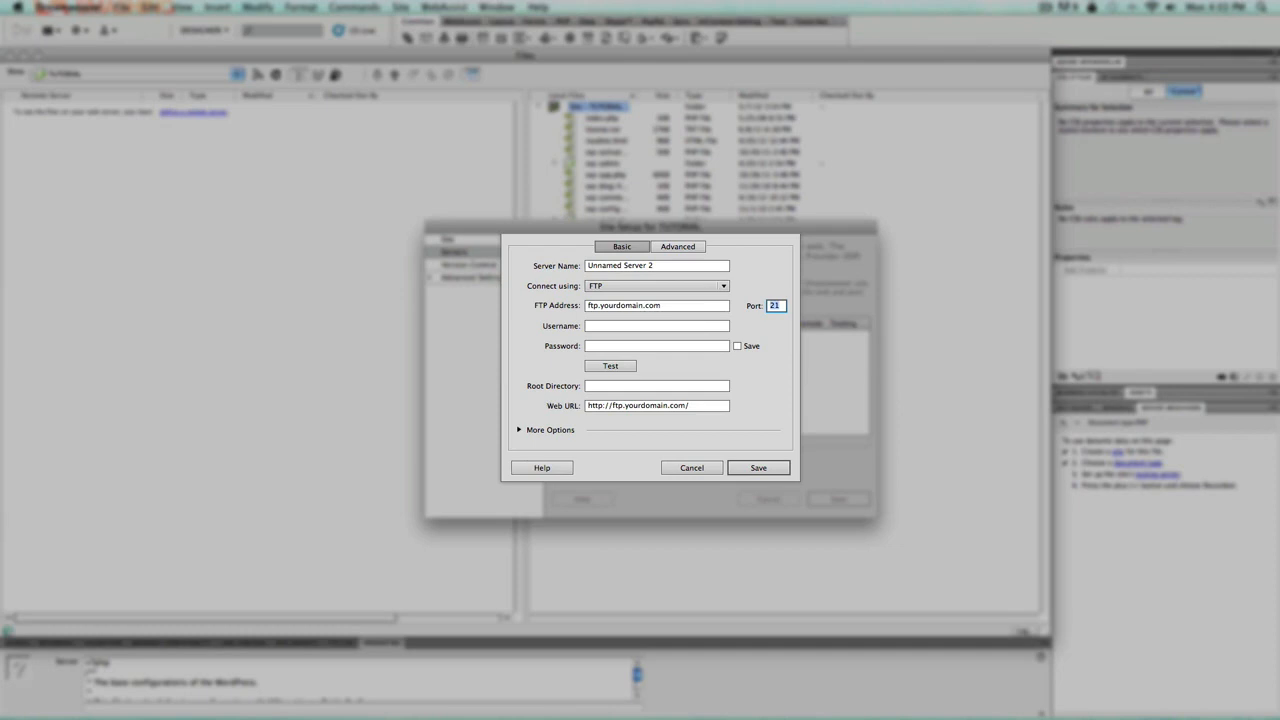
key(Tab)
text(ftpusern)
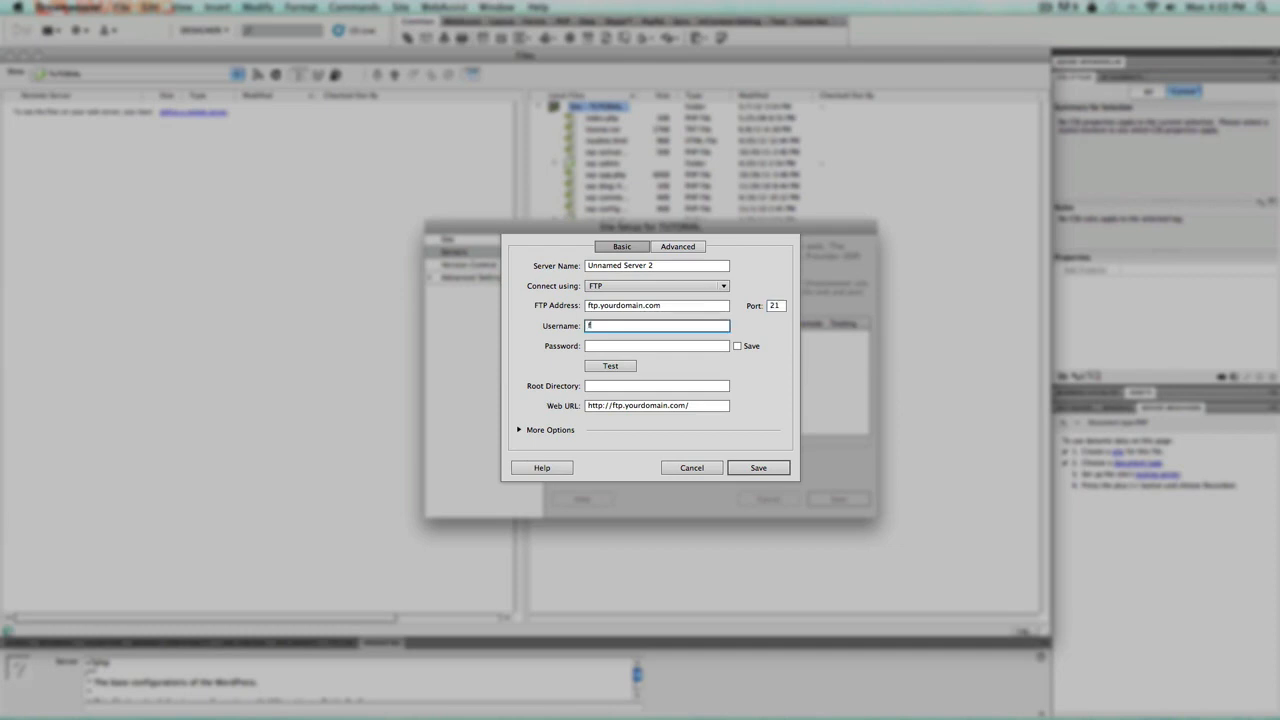
text(ame)
key(Tab)
text(***********)
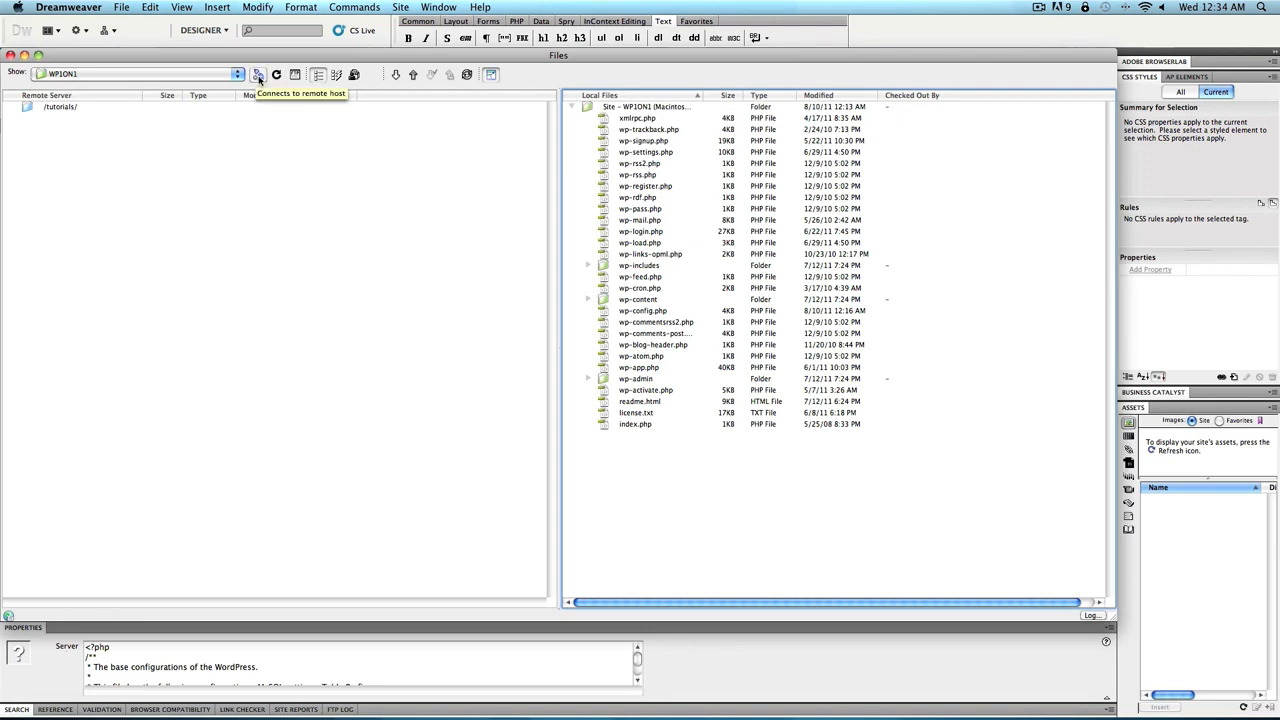
Connect and upload all local WordPress files, xmlrpc.php through index.php, to /tutorials/ without dependent files
click(259, 80)
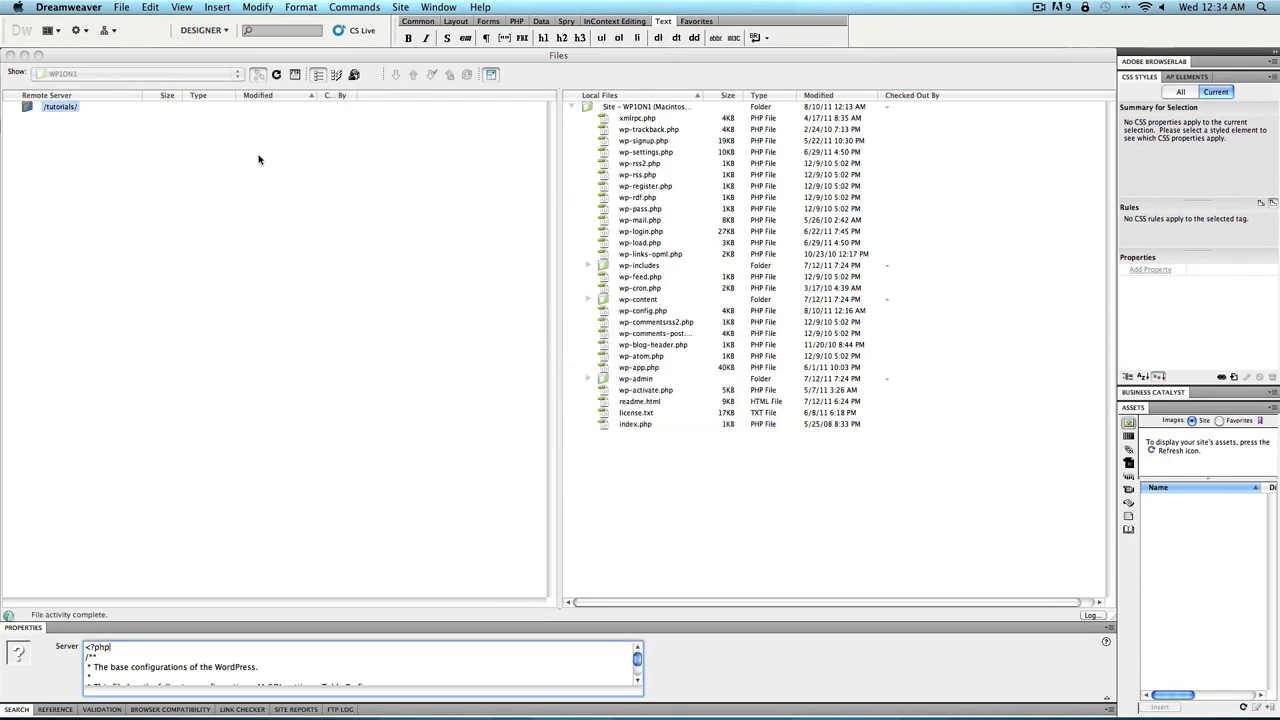
click(623, 126)
shift+click(637, 425)
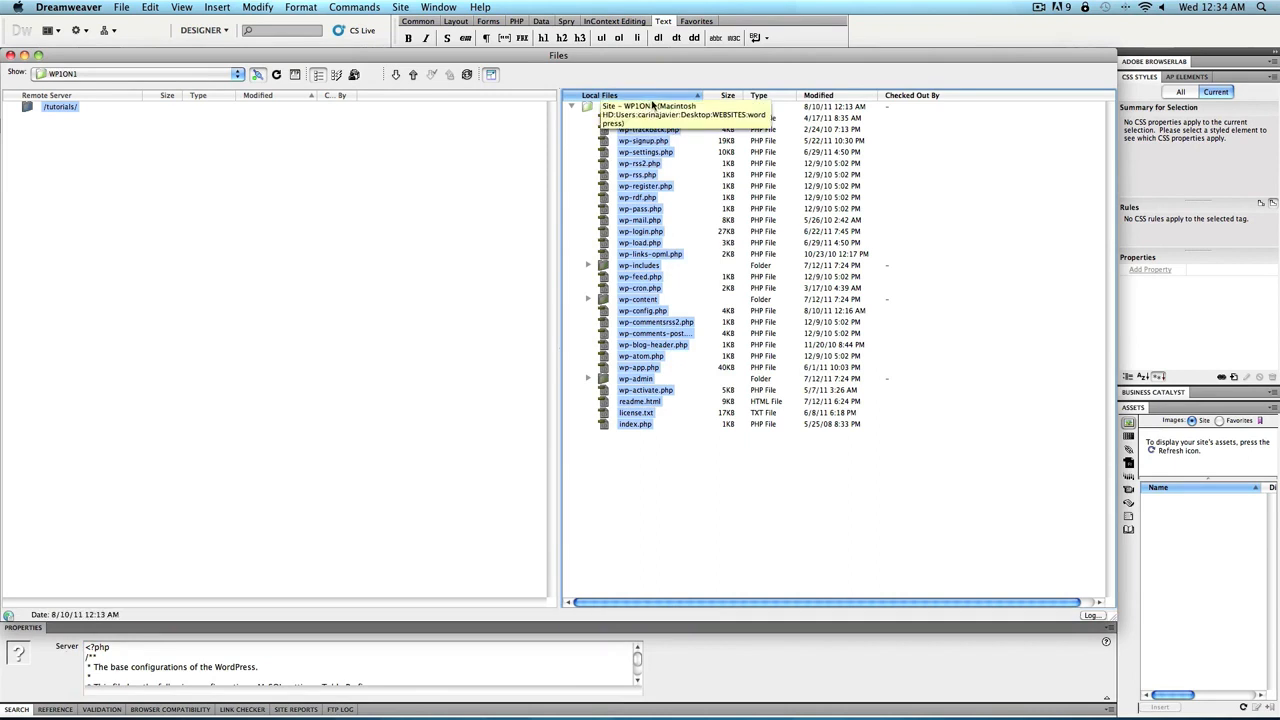
drag(638, 120, 62, 110)
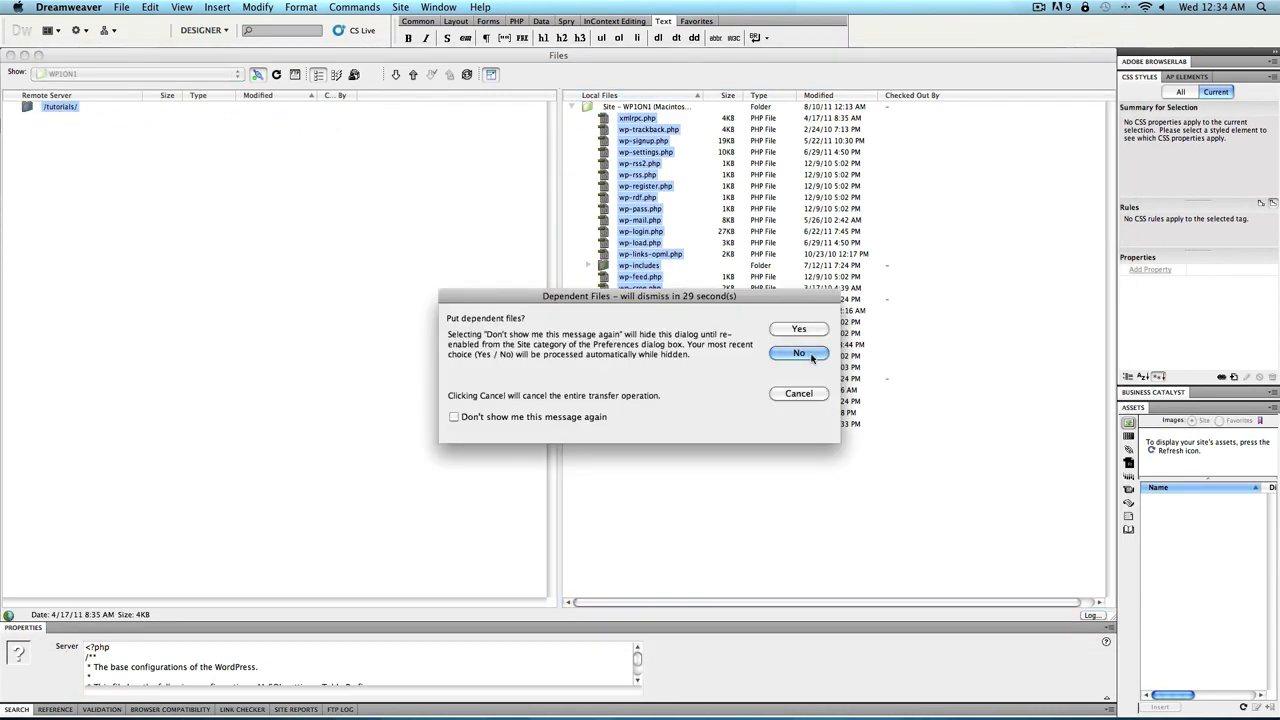
click(810, 356)
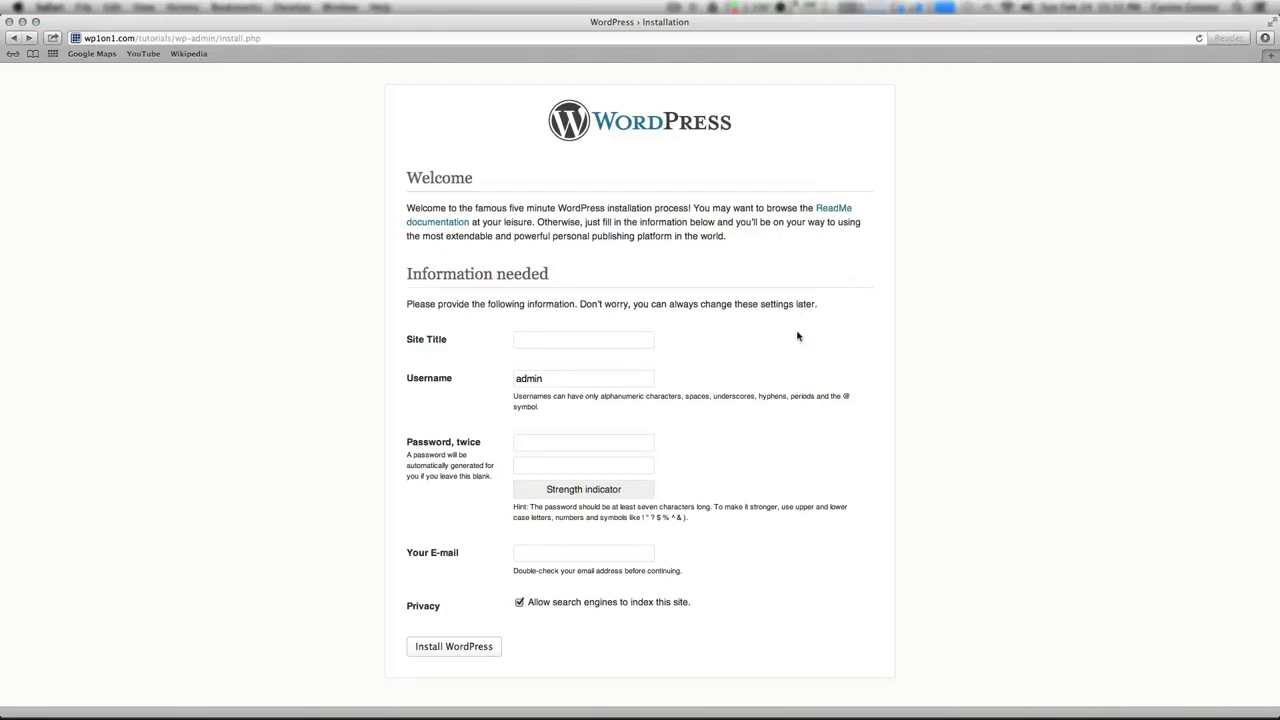
Enter the site title 'Site Title Here' and keep the username admin
click(550, 340)
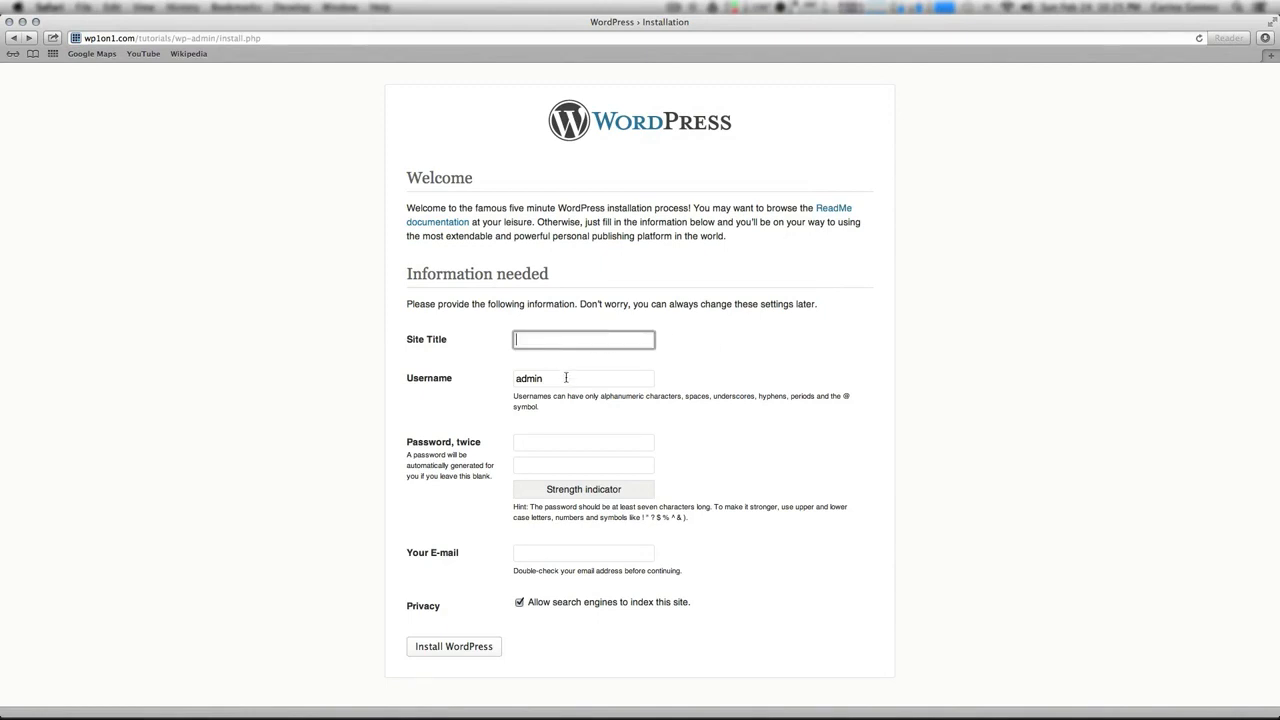
text(Site Title Here)
click(535, 380)
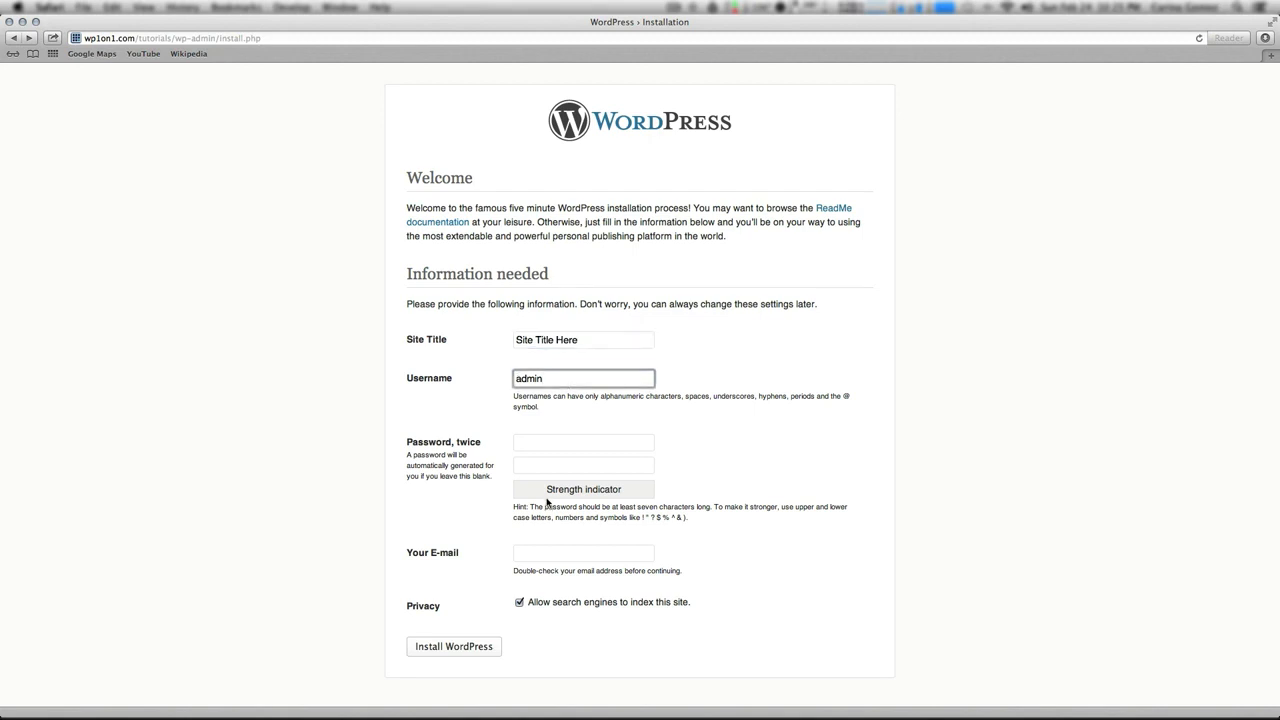
Enter and confirm the admin password, fill in the contact e-mail, and install WordPress
click(552, 445)
text(********)
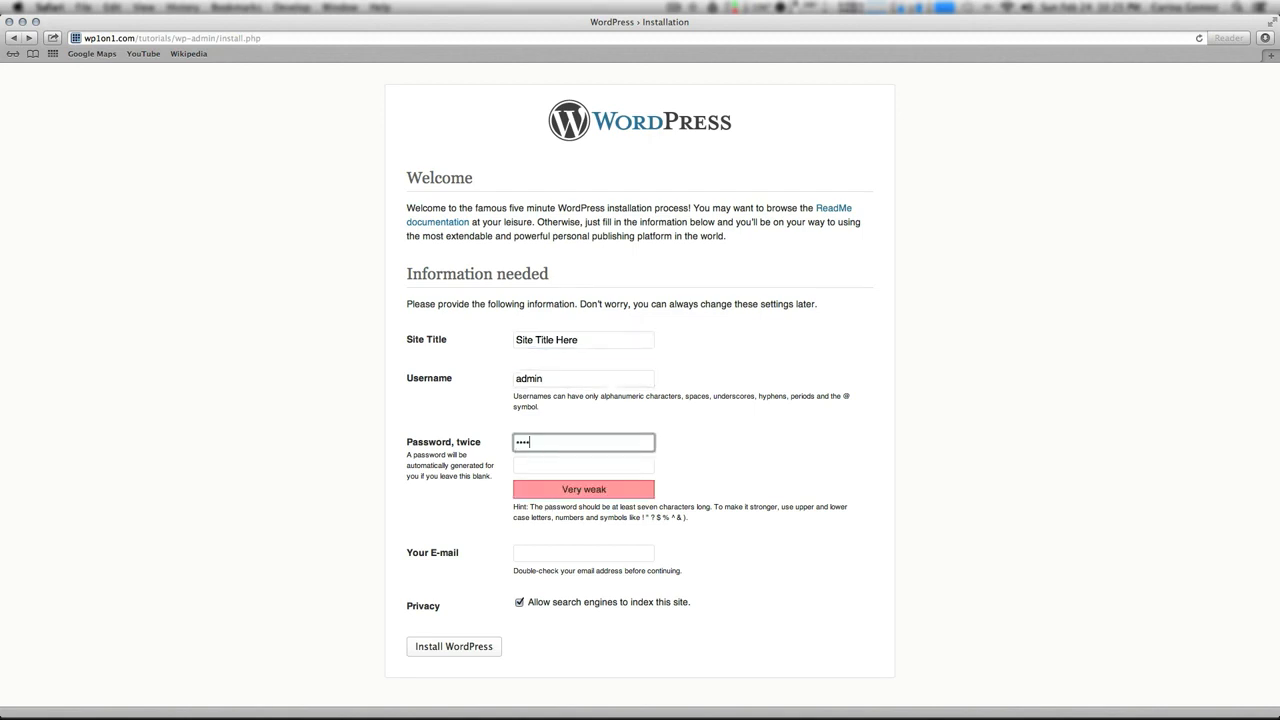
key(Tab)
text(********)
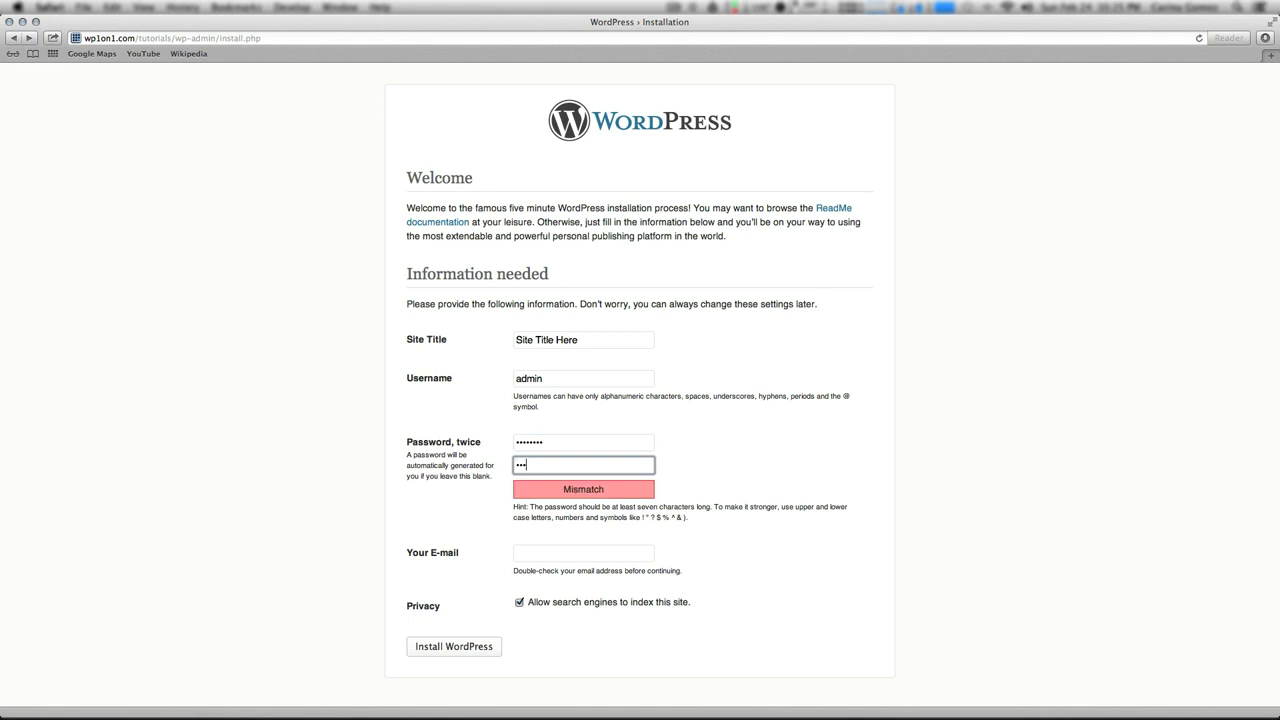
key(Tab)
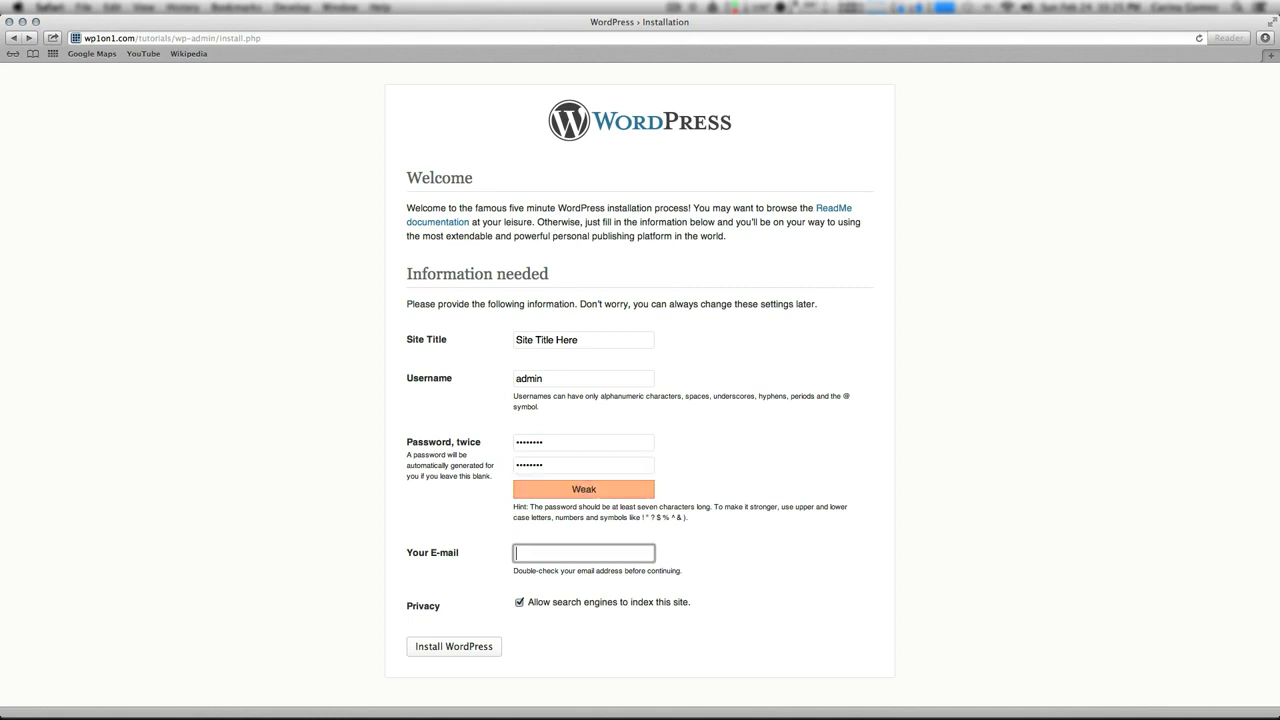
click(484, 656)
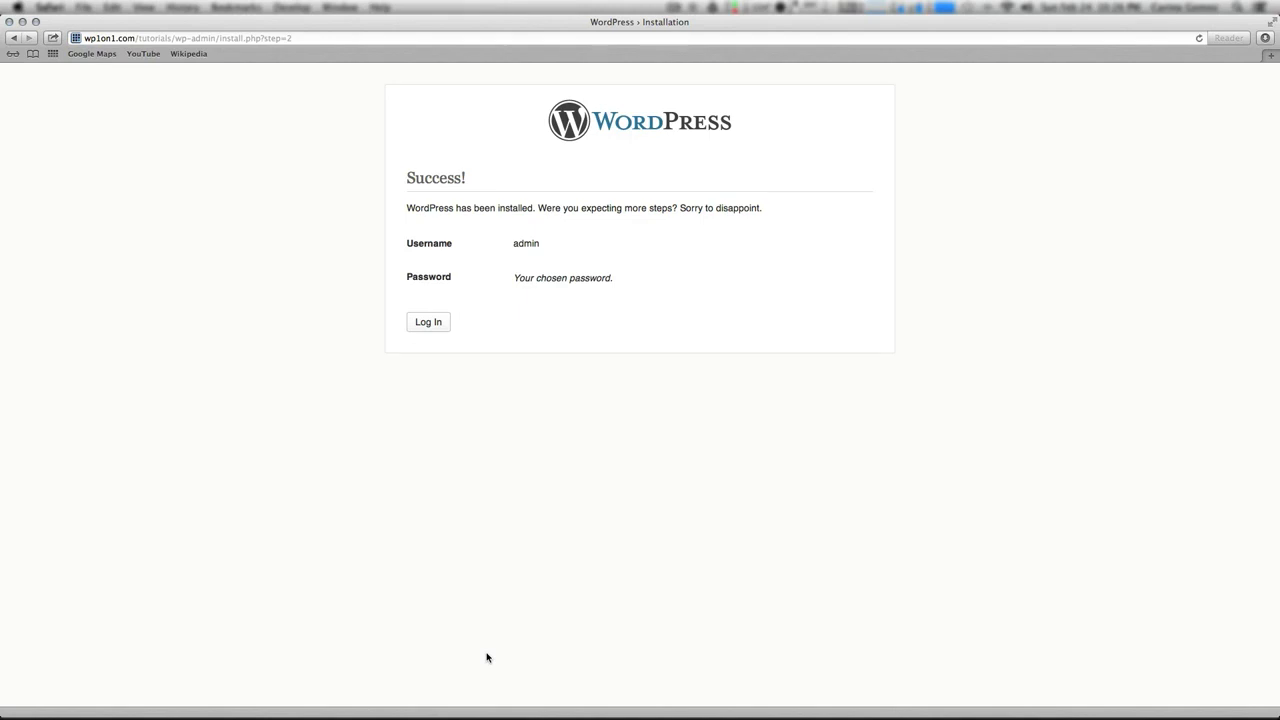
Log in as admin with the account password to reach the Site Title Here Dashboard
click(434, 323)
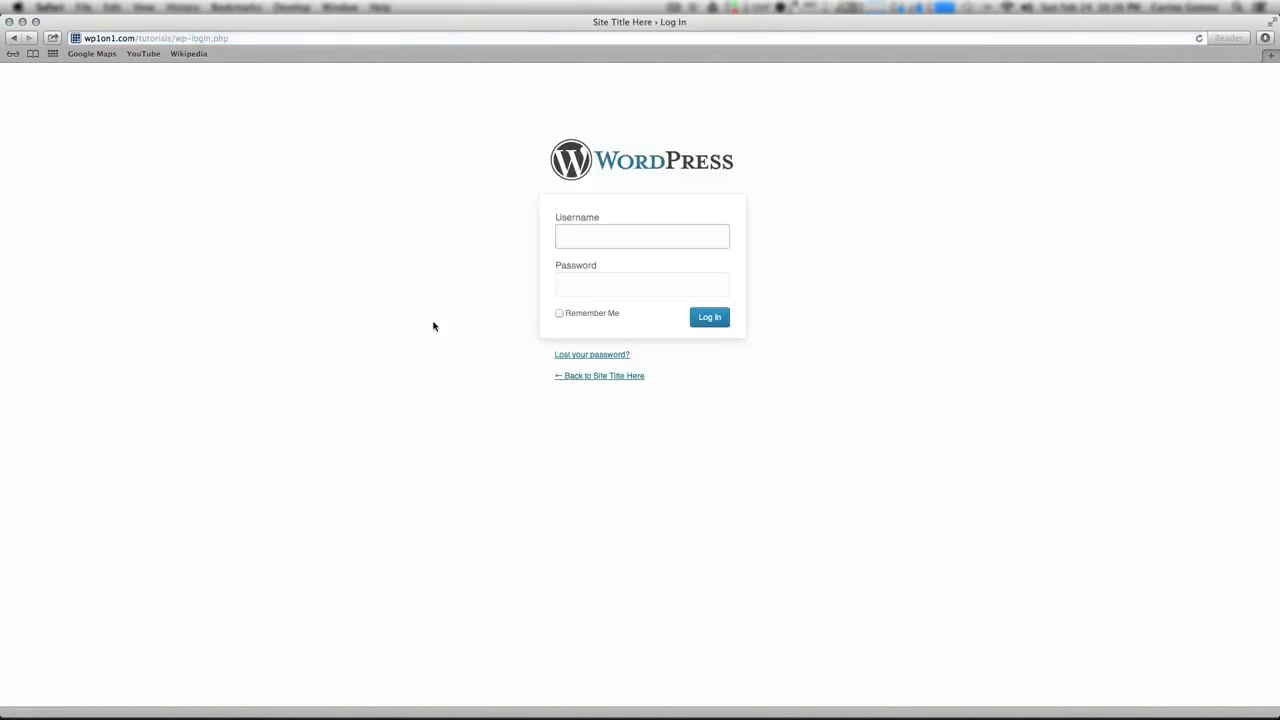
text(admin)
key(Tab)
text(password)
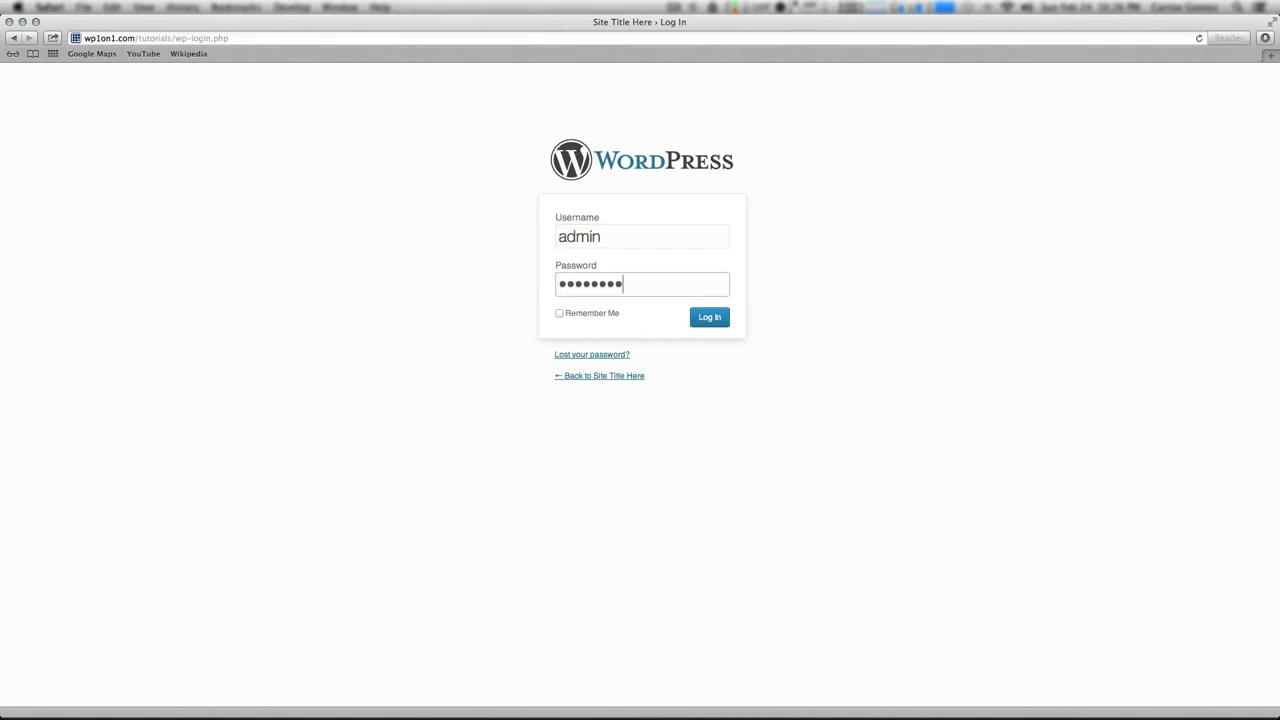
click(713, 320)
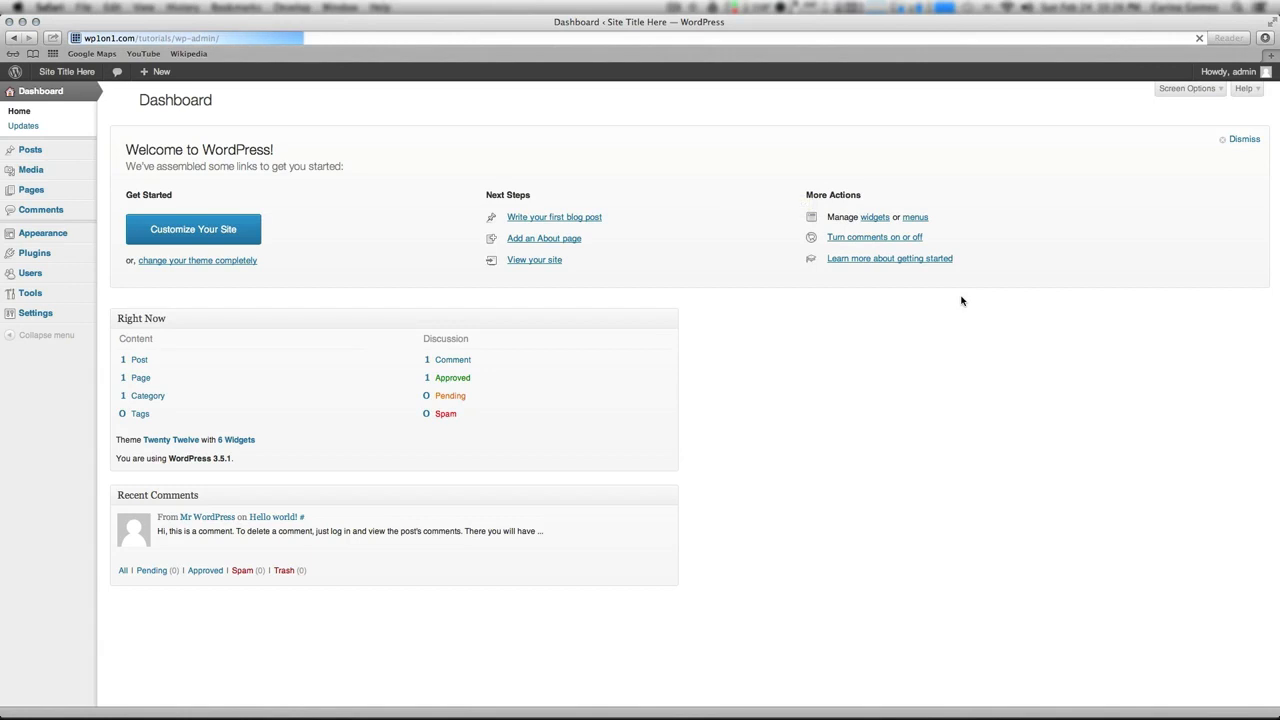